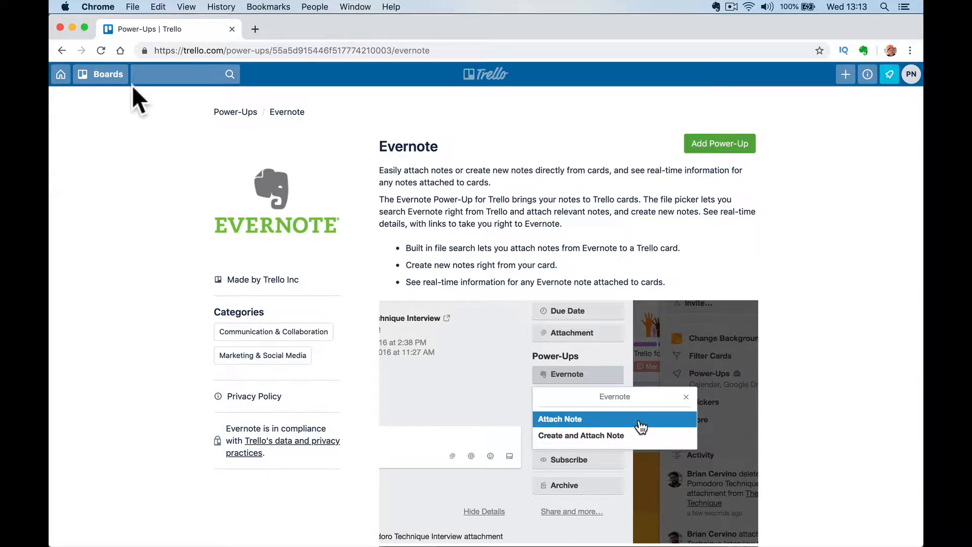
Step: Open the starred Happy-Me Golf Ideas board in a new browser tab and switch to it
click(103, 77)
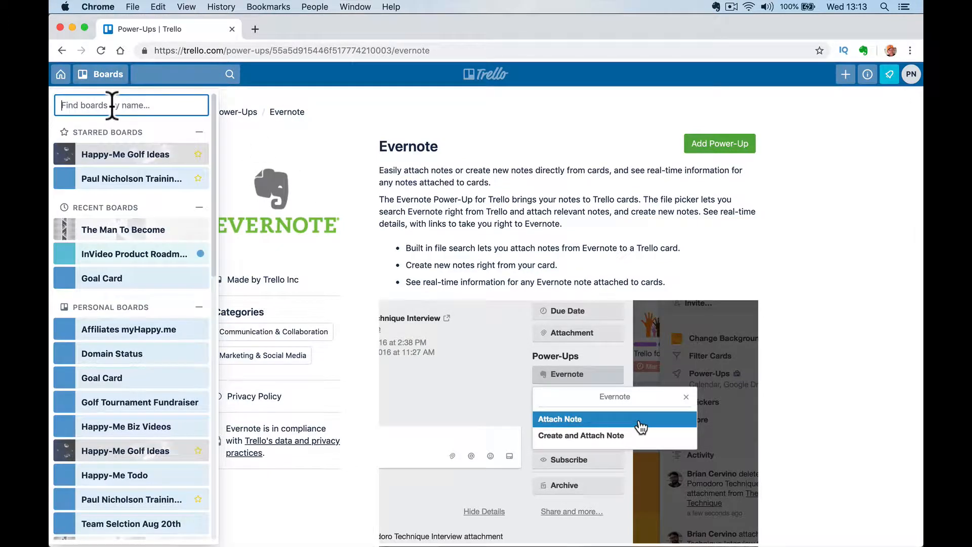
right_click(130, 153)
click(172, 154)
click(284, 28)
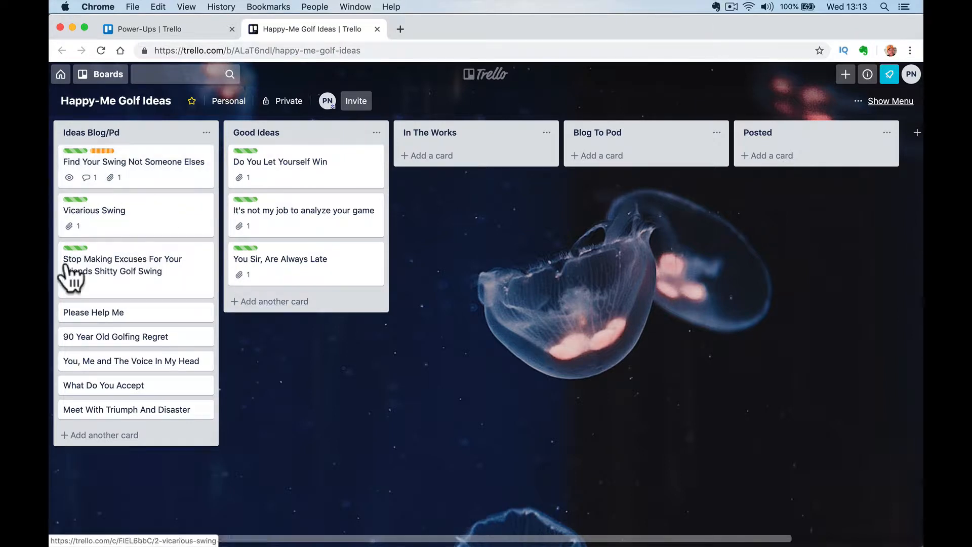
Step: Add a card titled "How To Break 90" to the end of the Ideas Blog/Pd list
click(157, 440)
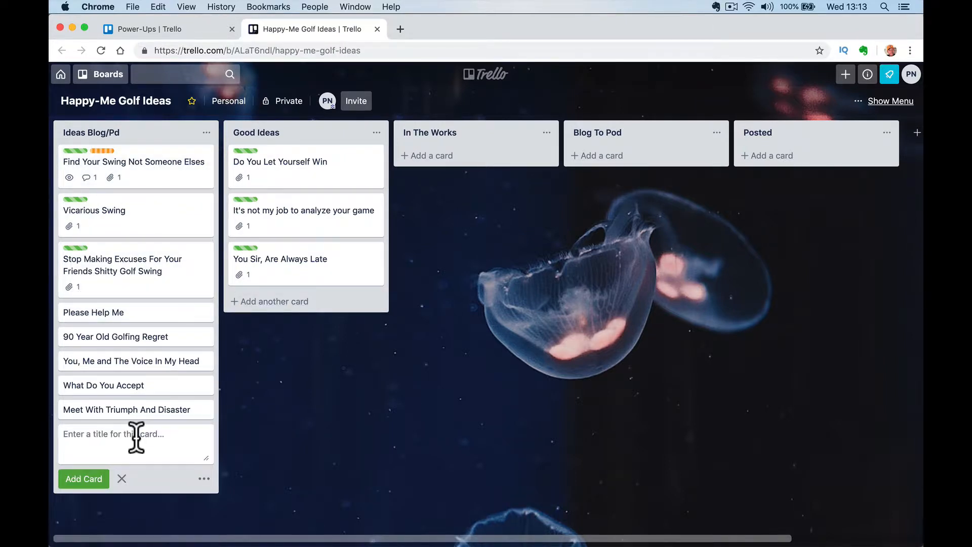
text(How To)
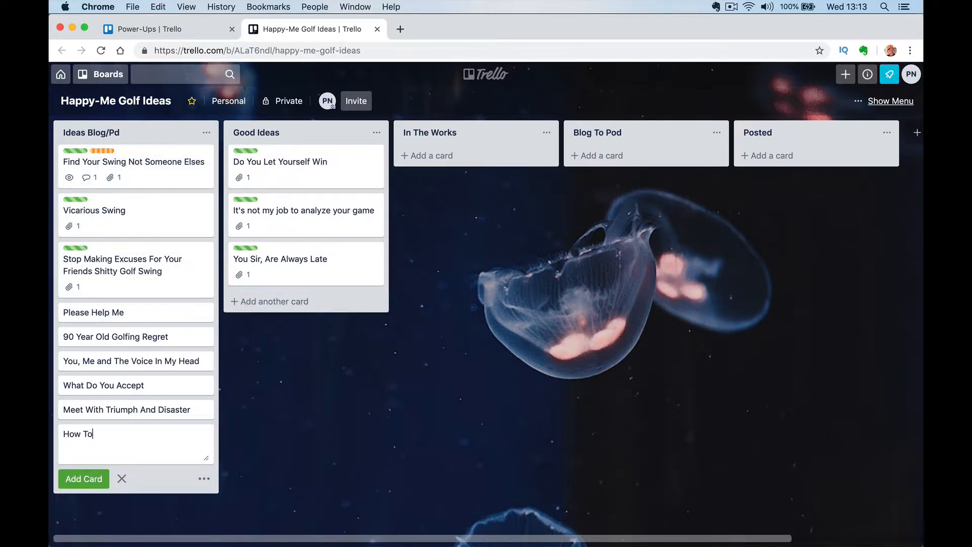
text( Break 90)
key(Return)
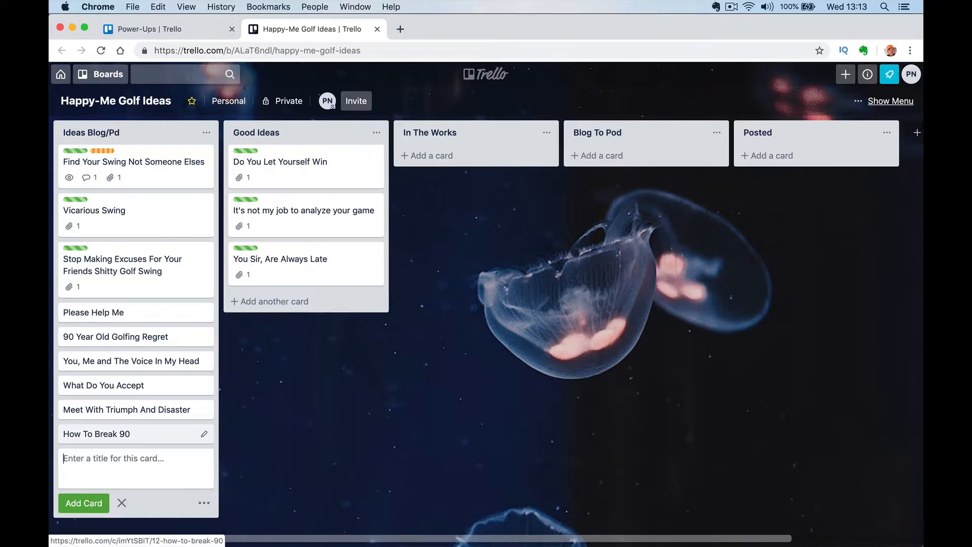
Step: Open the How To Break 90 card and save the description "Idea on tips for breaking 90."
click(157, 429)
click(350, 209)
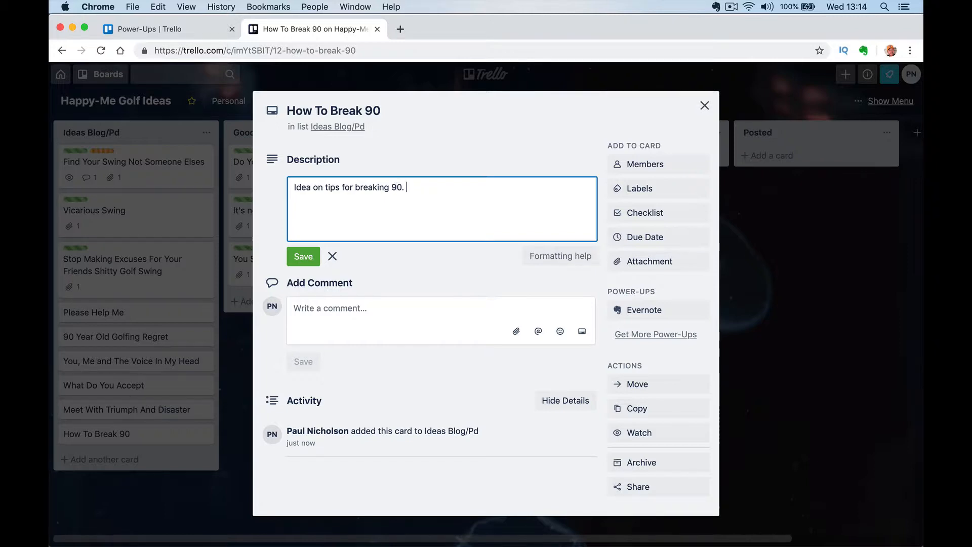
click(301, 258)
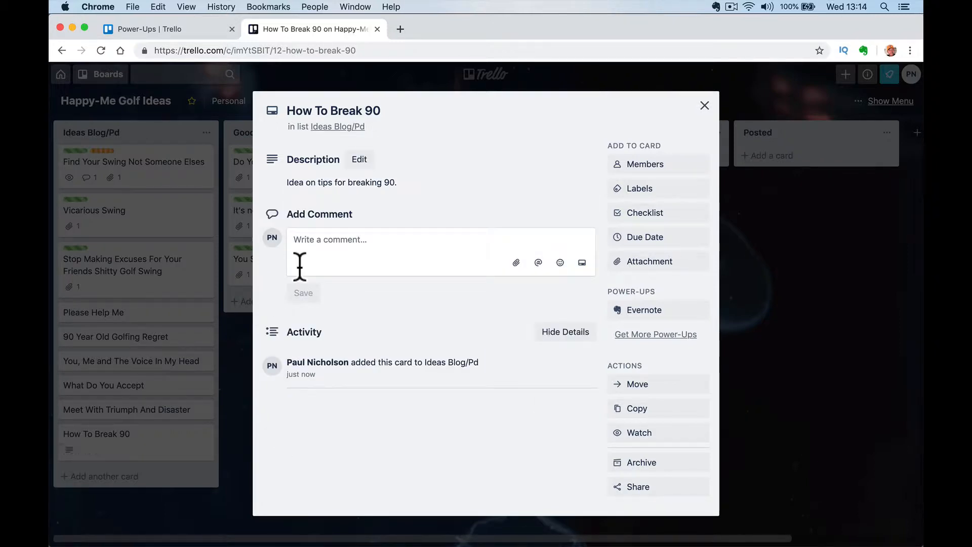
Step: Switch to the Evernote desktop app to view the Art Of Thought Possible Posts notebook, and return to Chrome
click(515, 524)
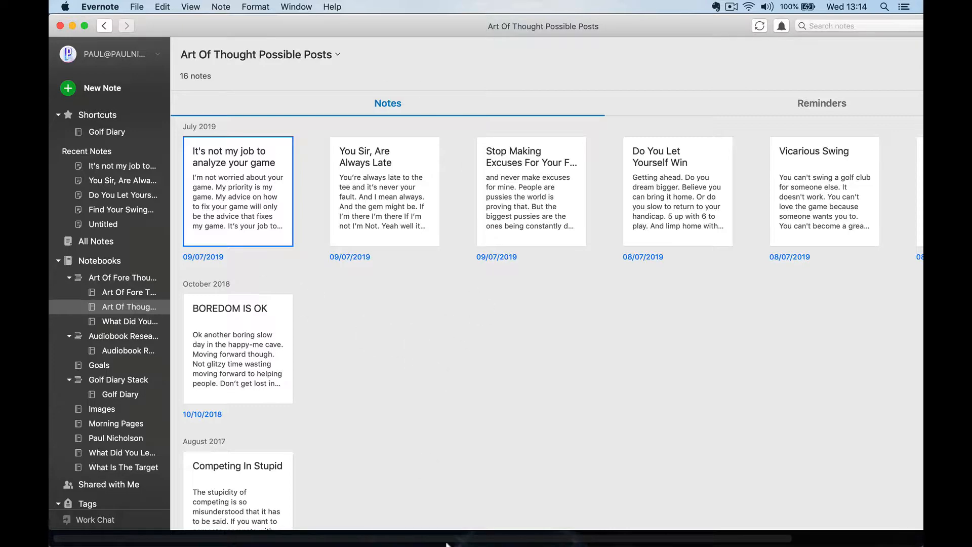
mouse_move(390, 543)
click(277, 538)
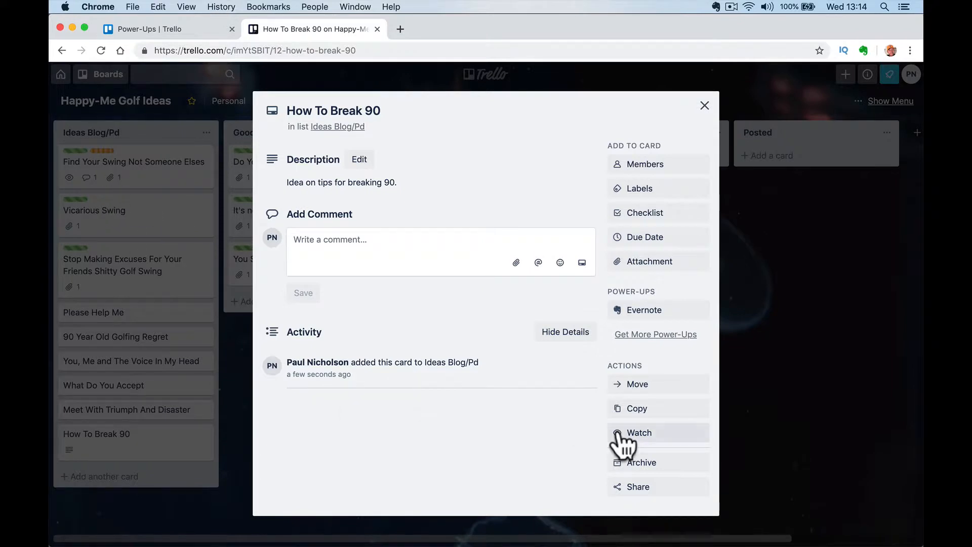
Step: Create an Evernote note titled How To Break 90 in the Art Of Thought Possible Posts notebook and attach it to the card
click(647, 312)
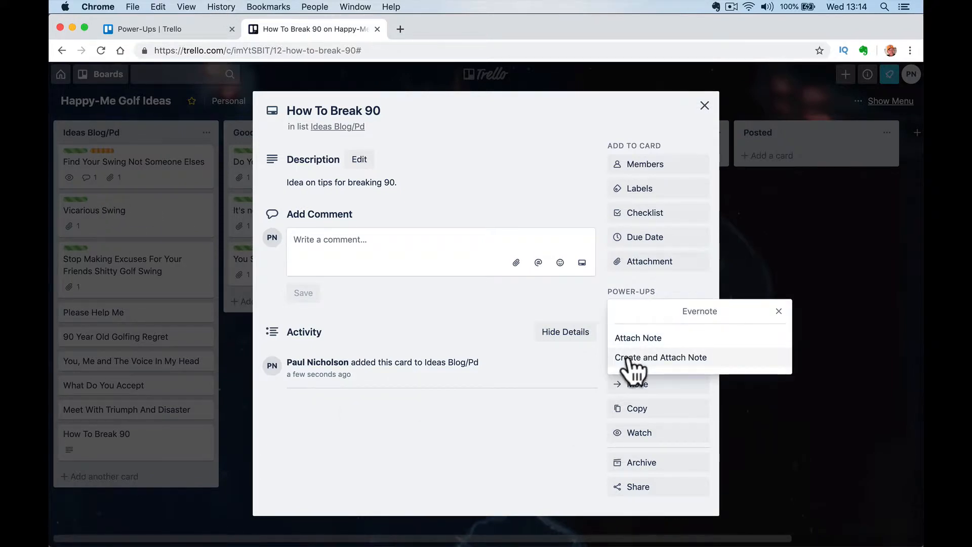
click(639, 357)
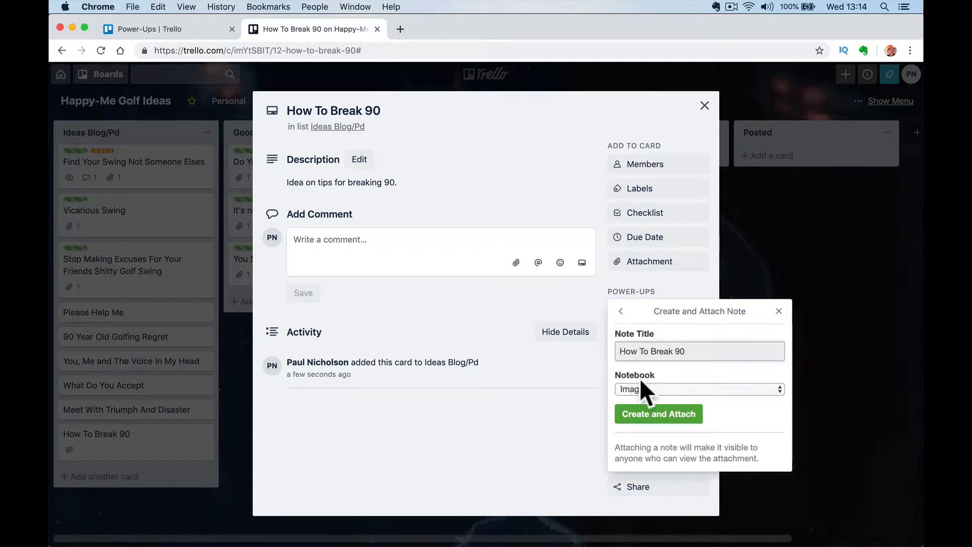
click(638, 386)
click(669, 433)
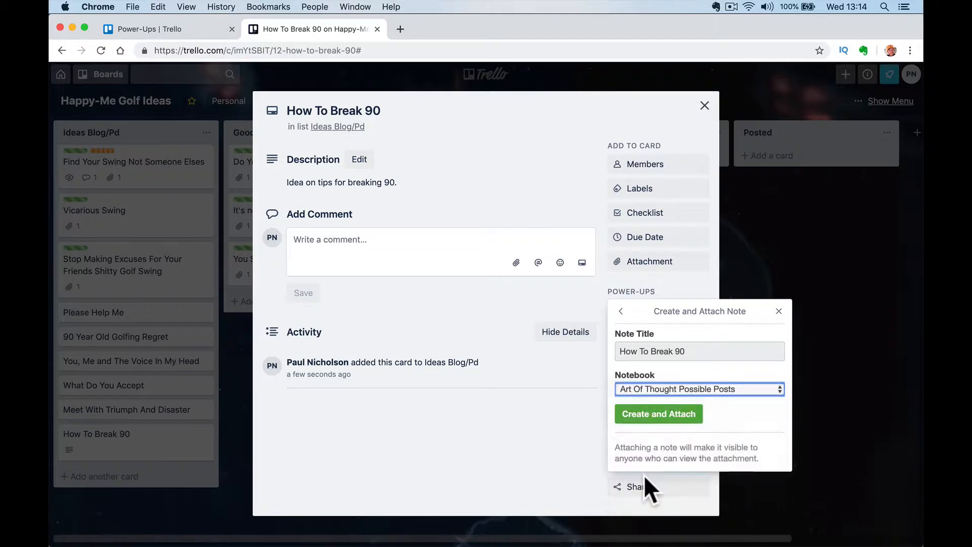
click(665, 415)
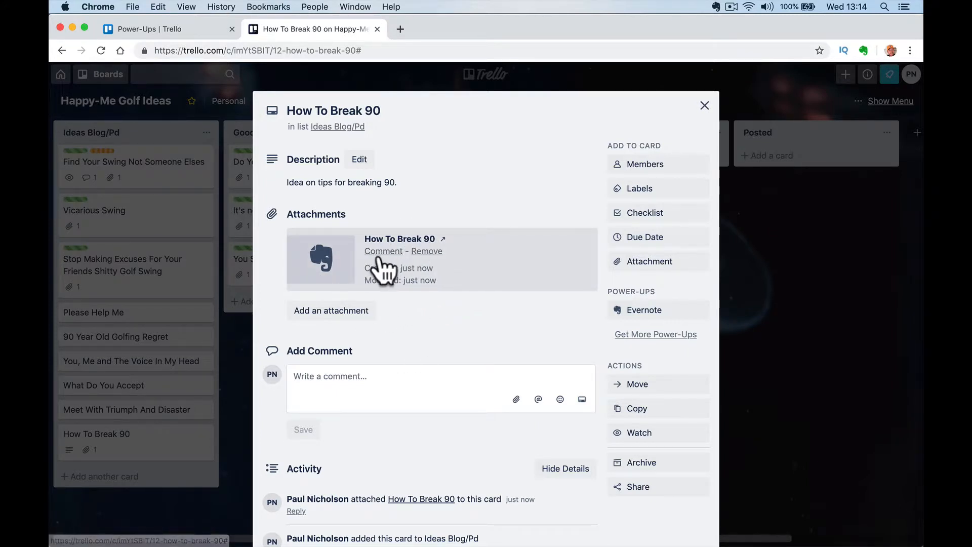
Step: Open the card's attached Evernote note in the browser and place the cursor in its body in Evernote Web
click(370, 262)
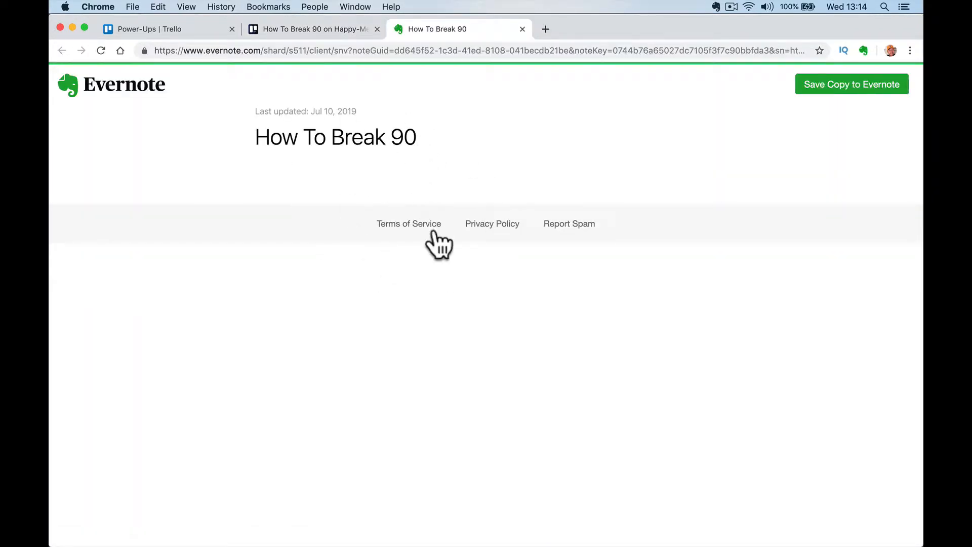
click(840, 85)
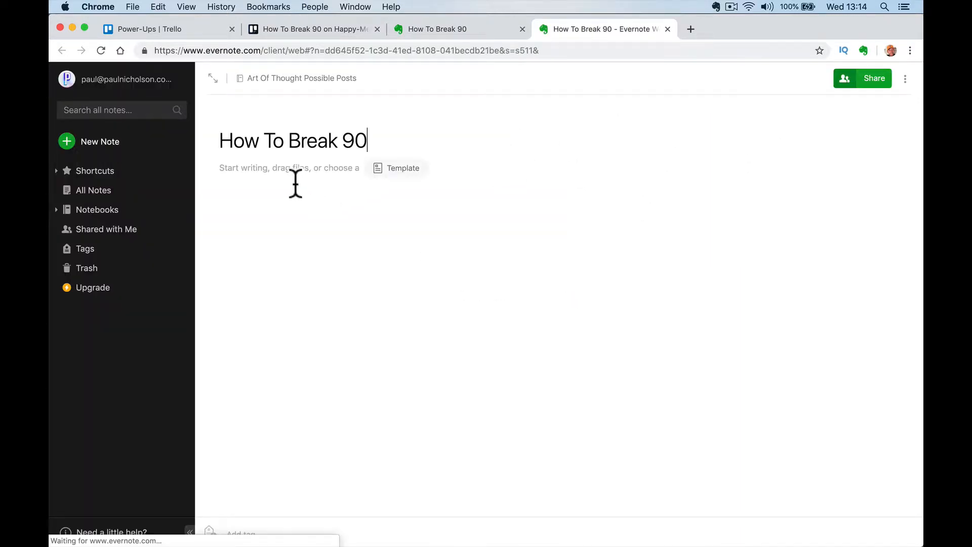
click(325, 209)
Step: Switch to the Evernote desktop app and write "Ideas on how to break 90." and "Possible video." in the How To Break 90 note, closing it when done
mouse_move(455, 529)
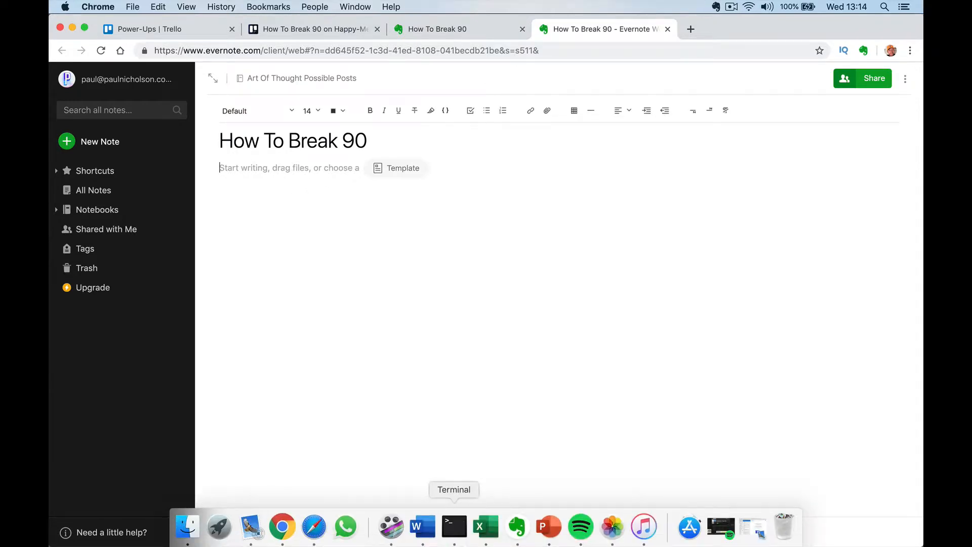
click(518, 537)
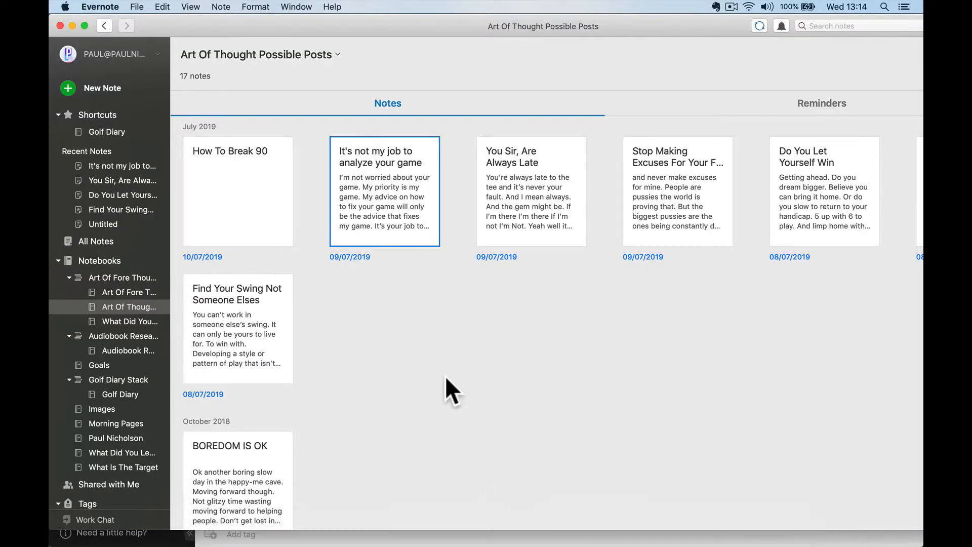
double_click(242, 192)
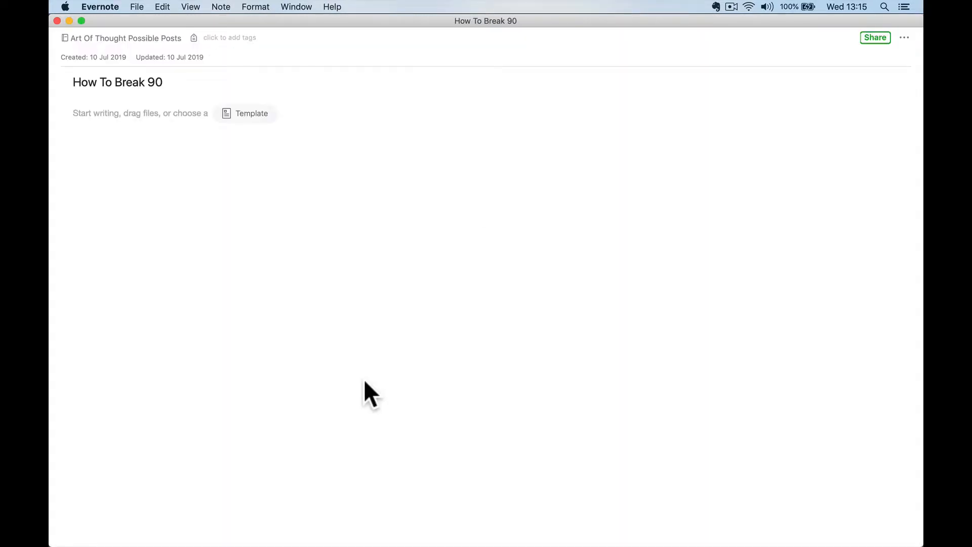
click(146, 123)
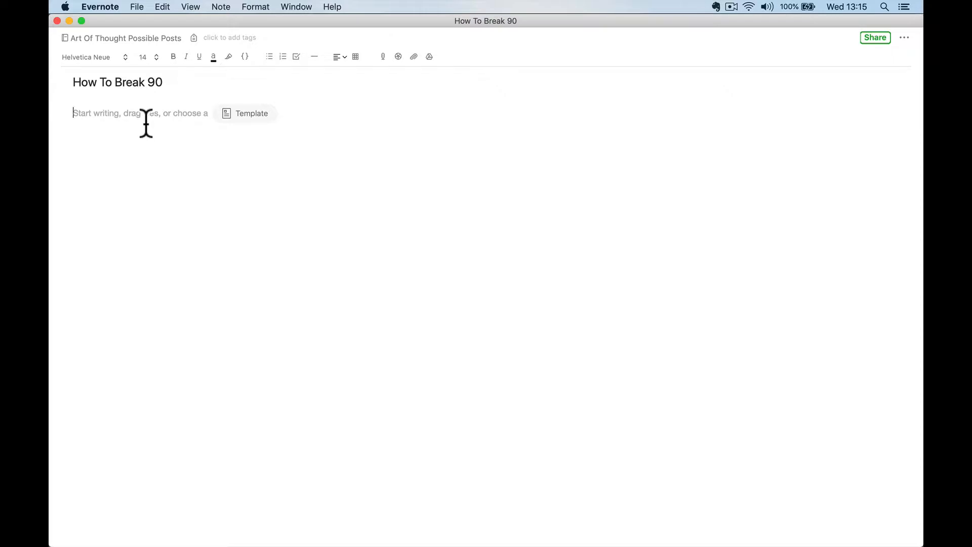
text(Ideas on how to break 90.)
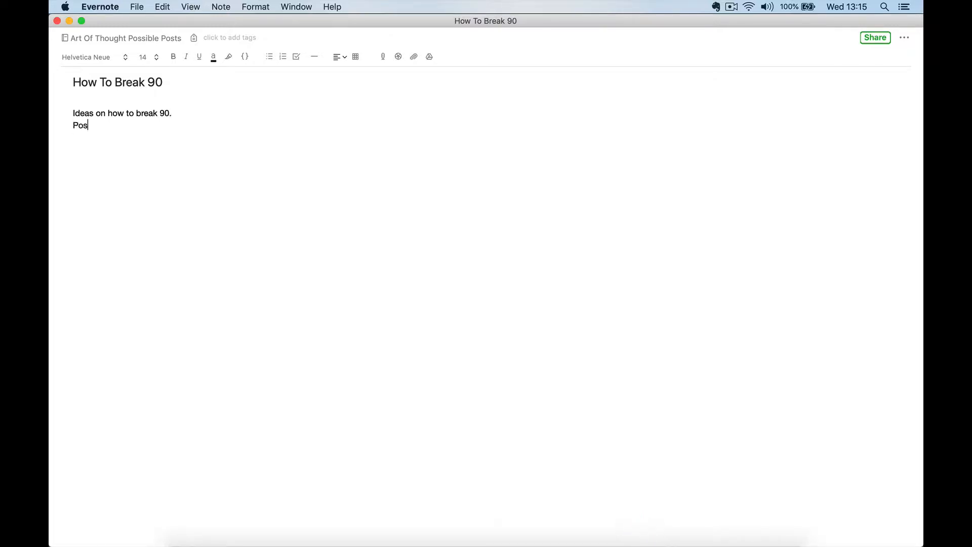
text(sible video.)
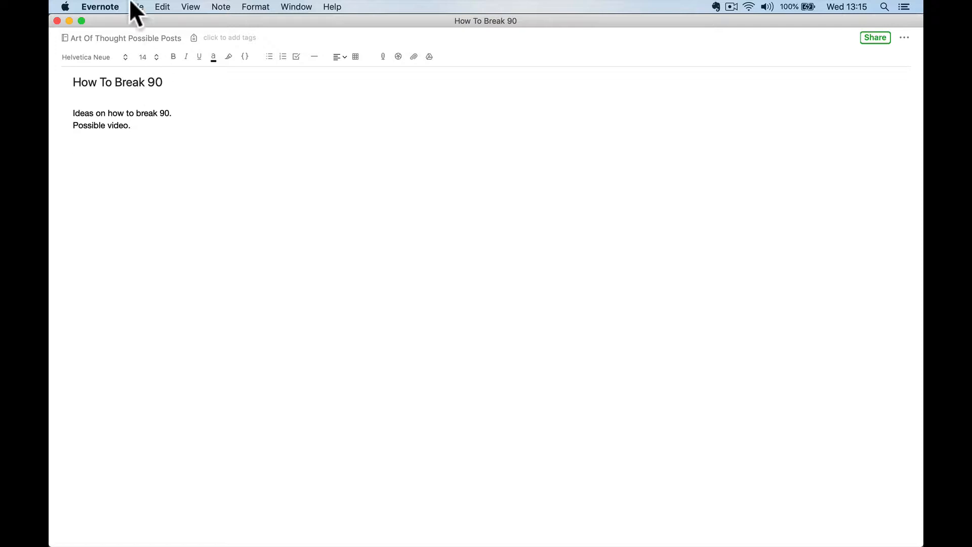
click(56, 20)
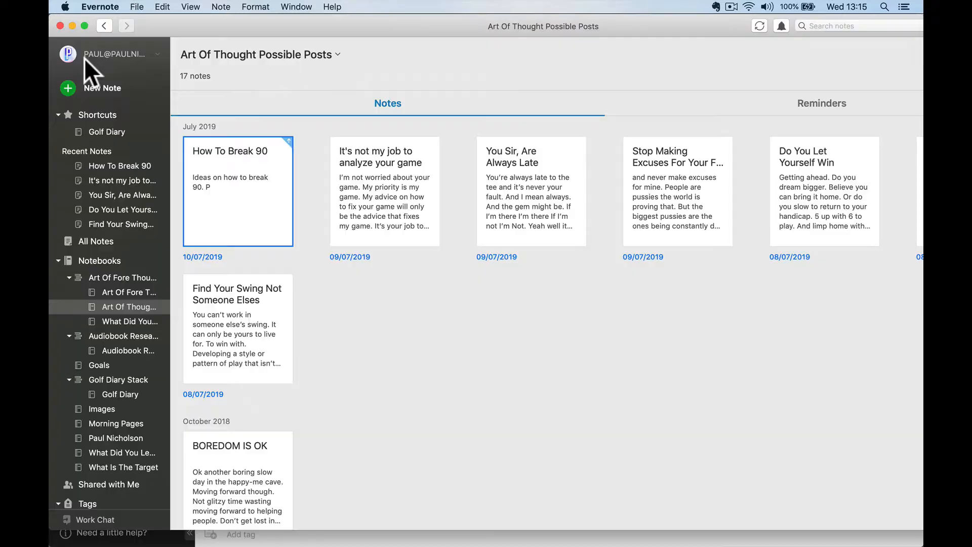
Step: Return to Chrome, close both Evernote tabs, and close the How To Break 90 card in Trello
click(287, 532)
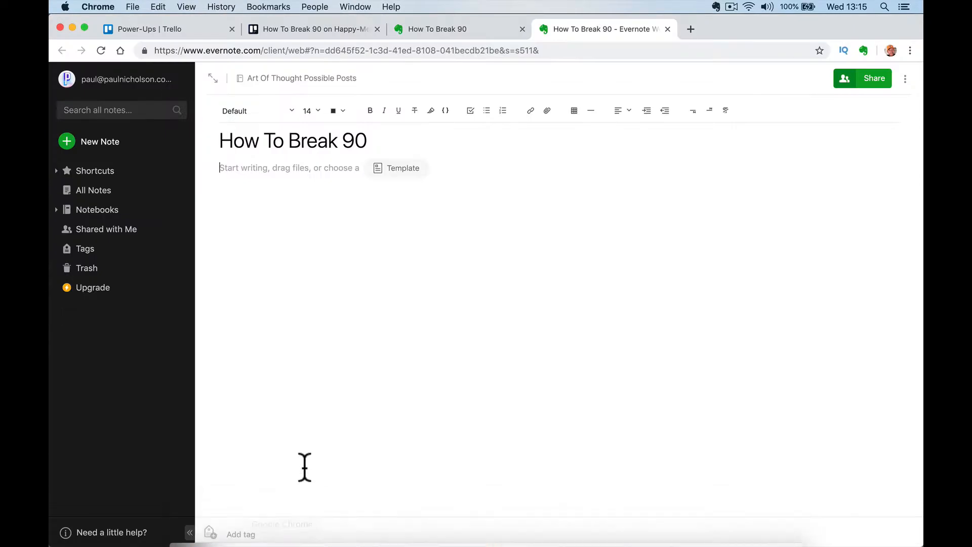
click(668, 29)
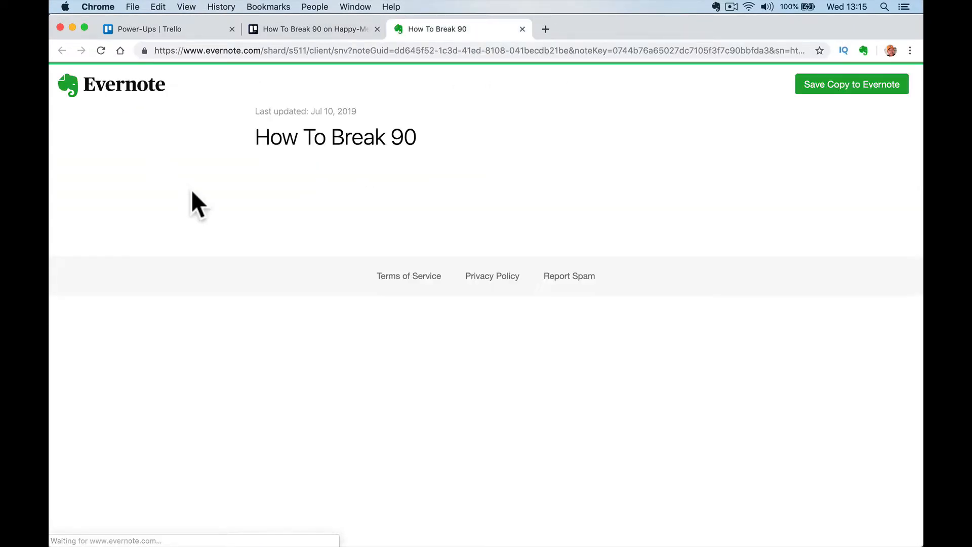
click(522, 29)
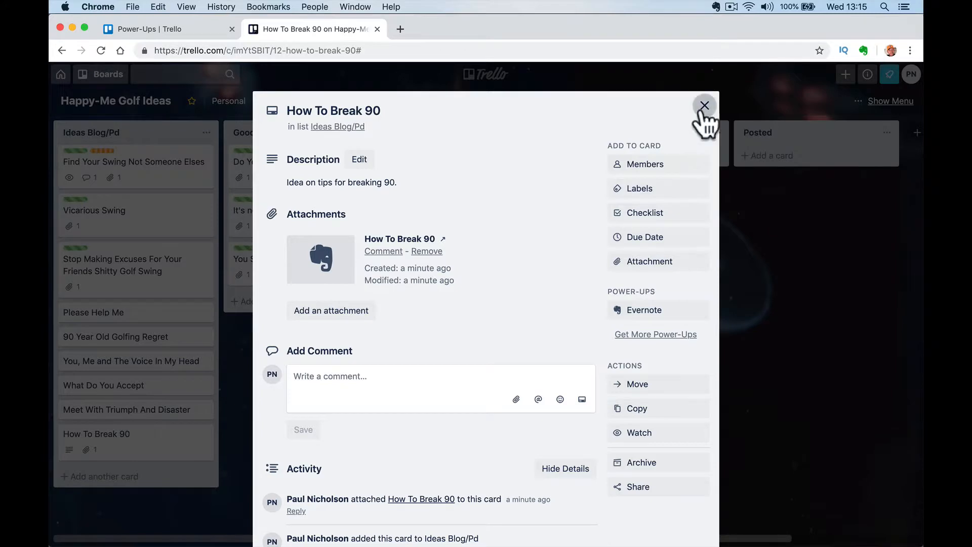
click(703, 107)
Step: Attach the existing Evernote note Webinar Perfect to the Meet With Triumph And Disaster card
click(112, 409)
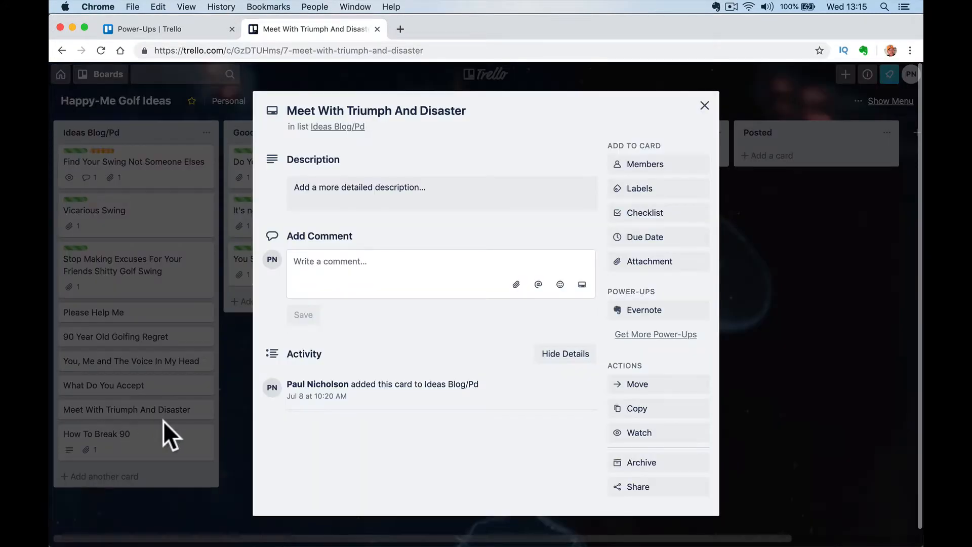
click(661, 311)
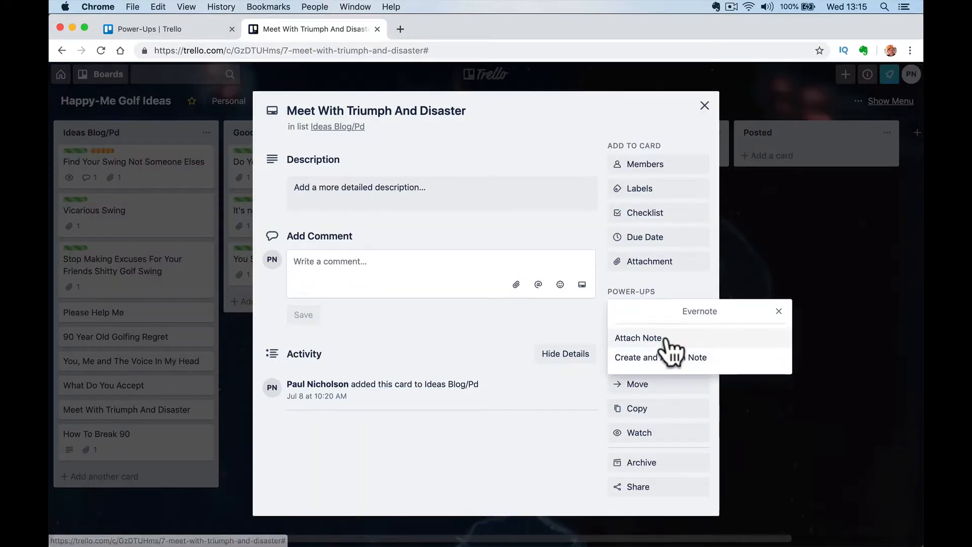
click(666, 337)
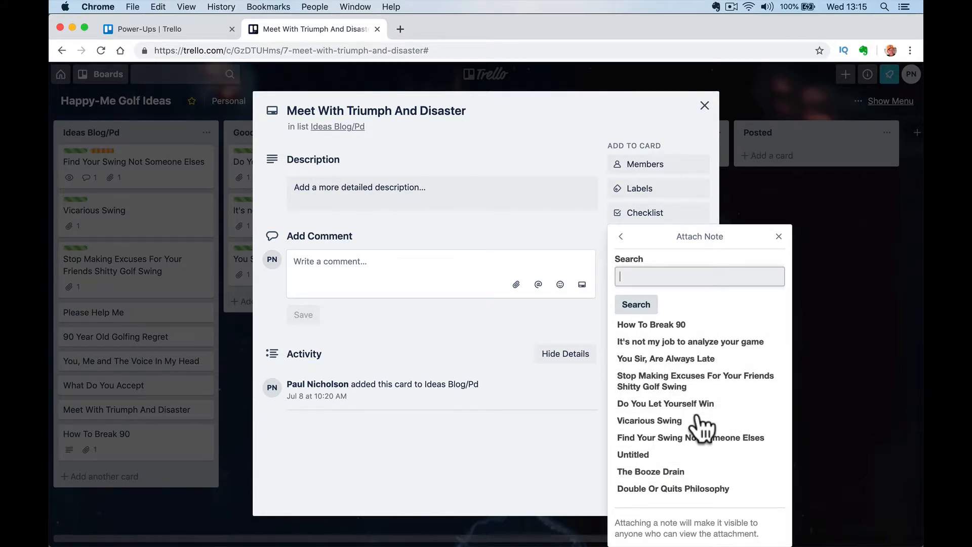
scroll(706, 458, down, 6)
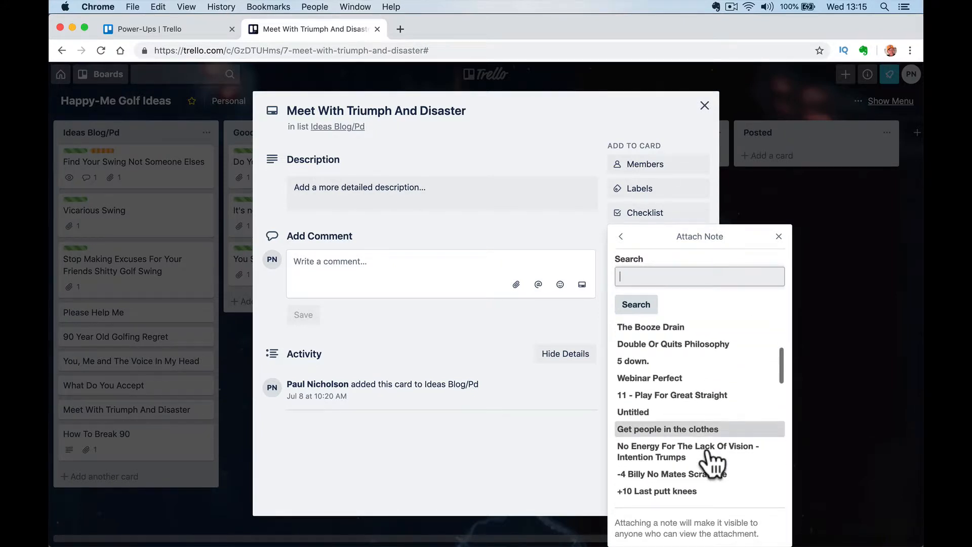
click(653, 381)
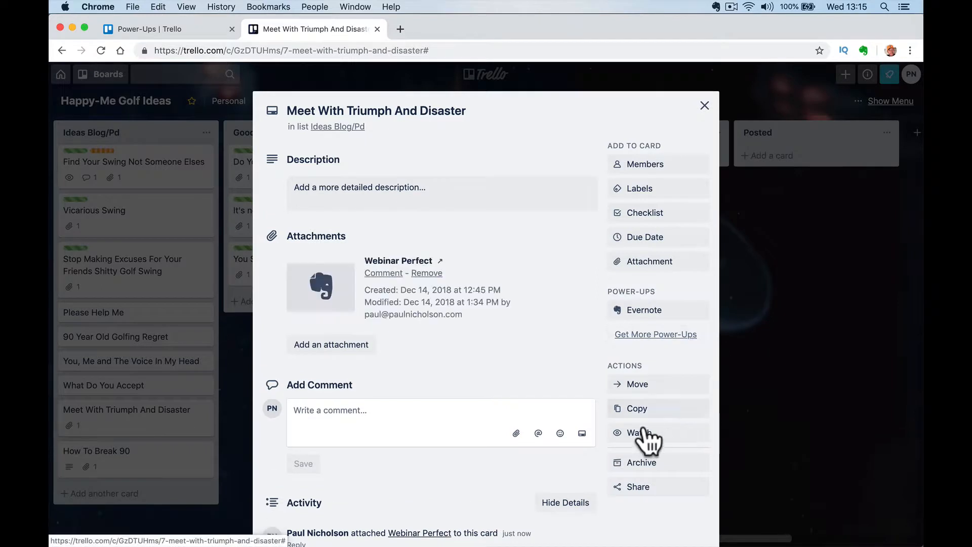
Step: Remove the Webinar Perfect attachment from the Meet With Triumph And Disaster card
click(670, 311)
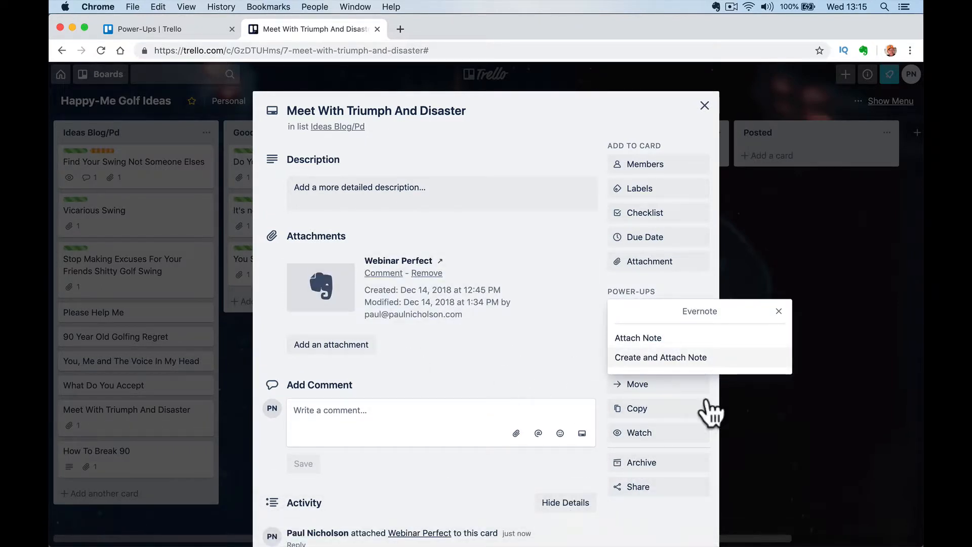
click(509, 352)
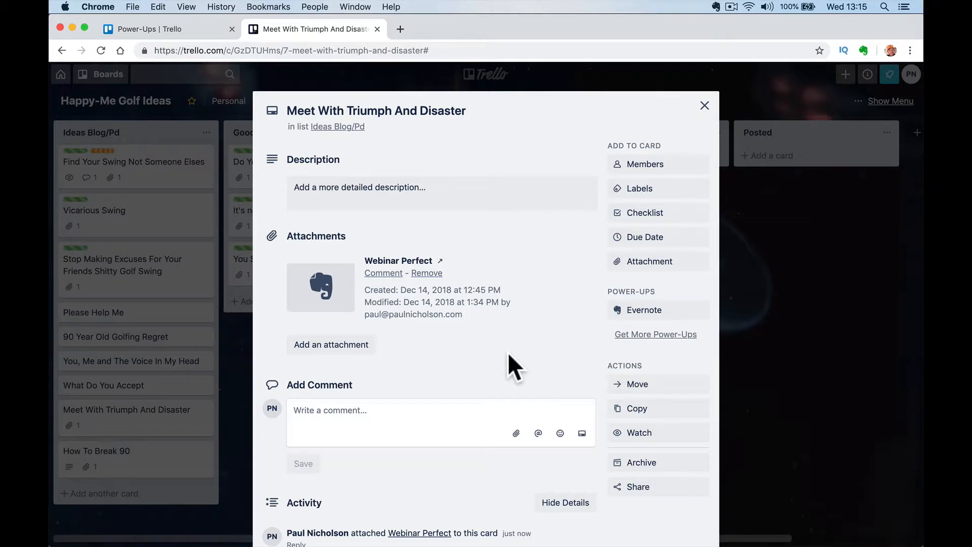
click(432, 273)
click(459, 345)
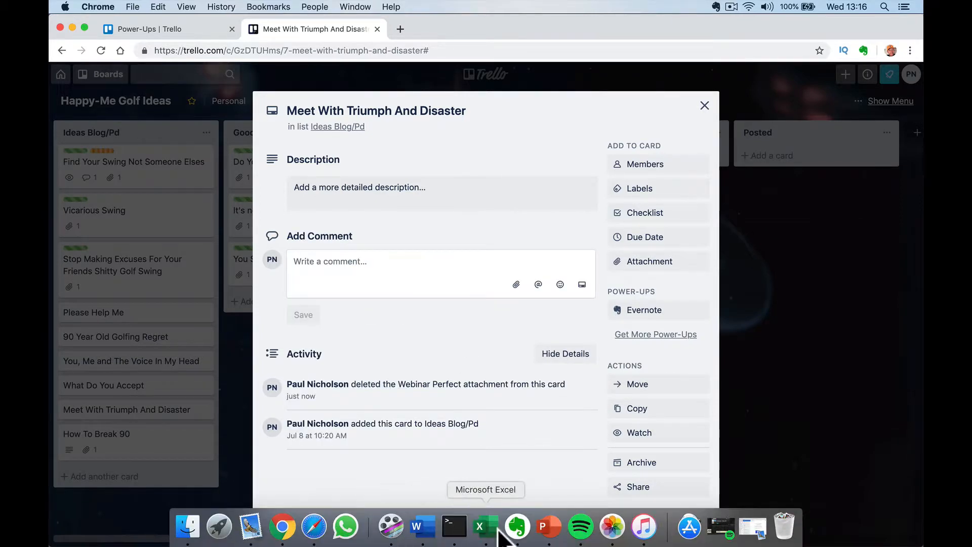
Step: Switch to the Evernote desktop app and create a note titled "Triumph and Disaster" in the Art Of Thought Possible Posts notebook
click(517, 526)
click(119, 82)
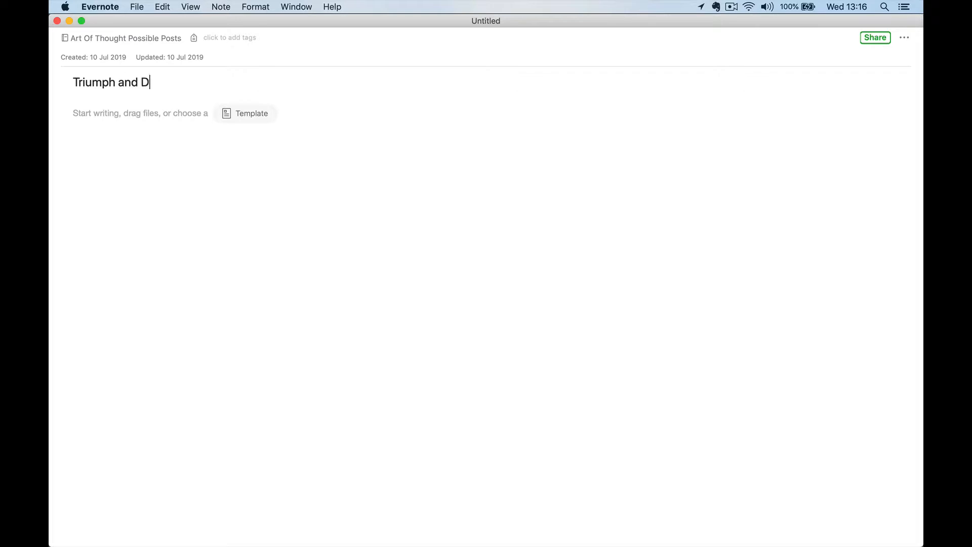
text(er)
key(Return)
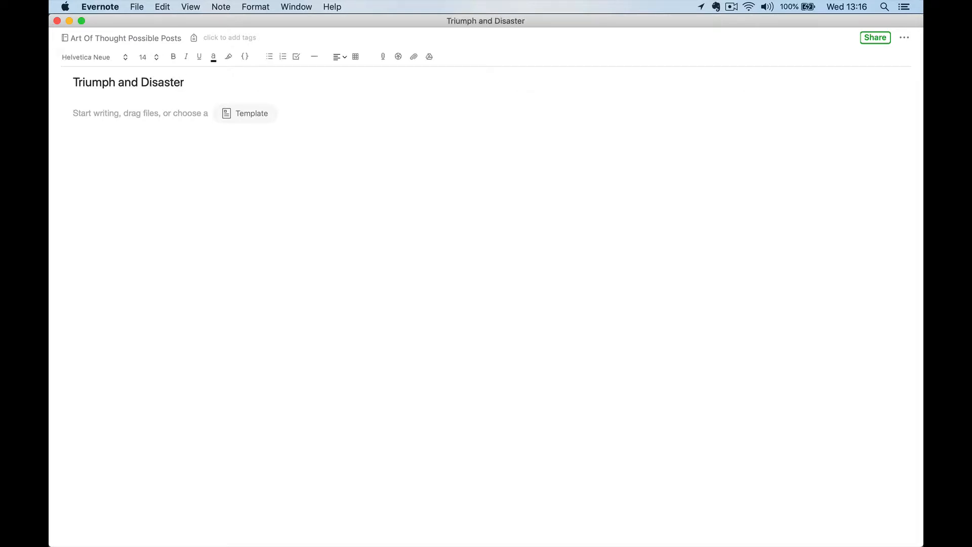
Step: Write "Talk about this." as the body of the Triumph and Disaster note and close its window
text(Talk about th)
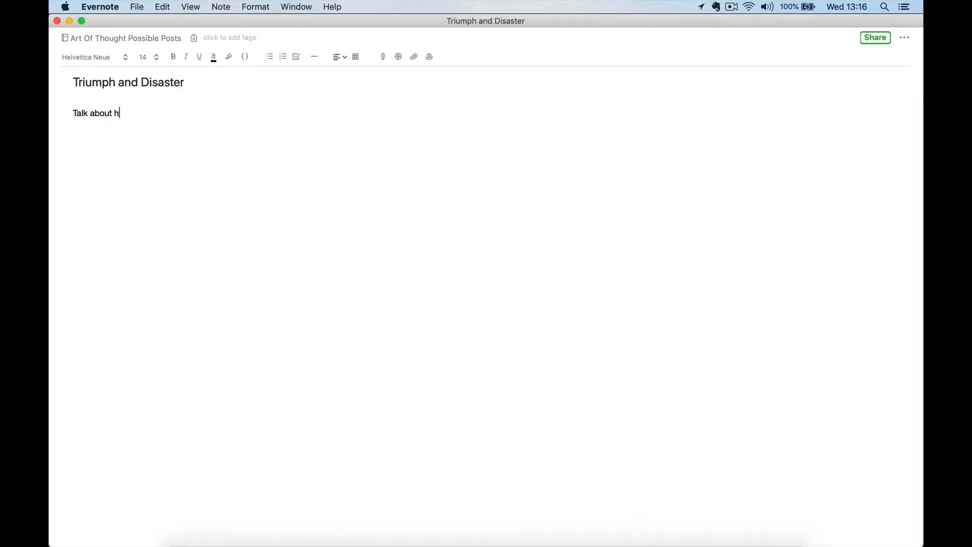
text(is.)
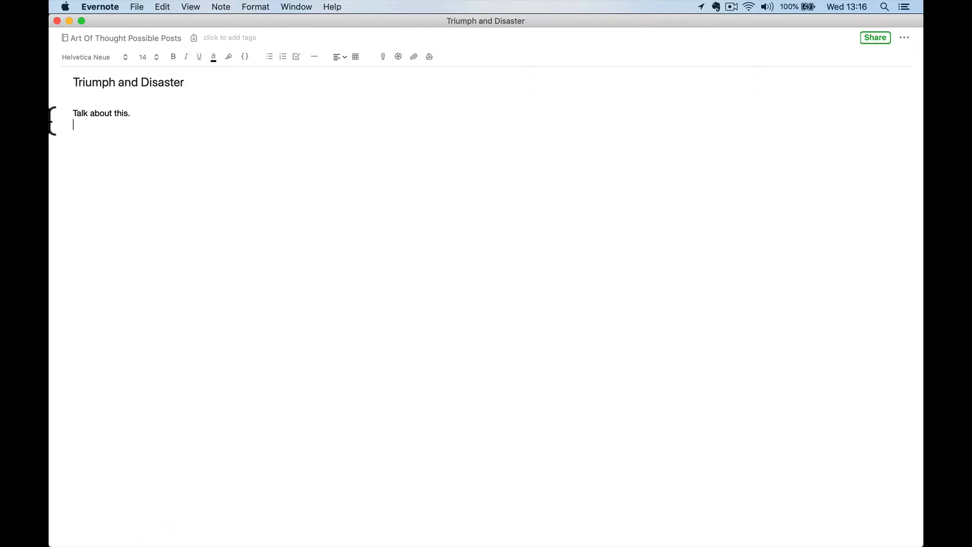
click(57, 21)
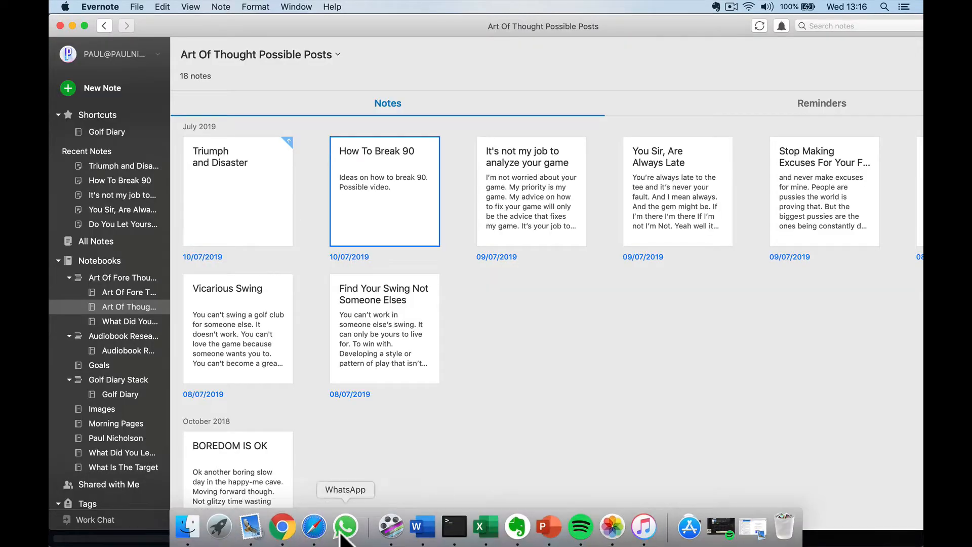
Step: Switch to Chrome, search Evernote for "triumph" from the Meet With Triumph And Disaster card, and attach the Triumph and Disaster note
click(282, 527)
click(225, 124)
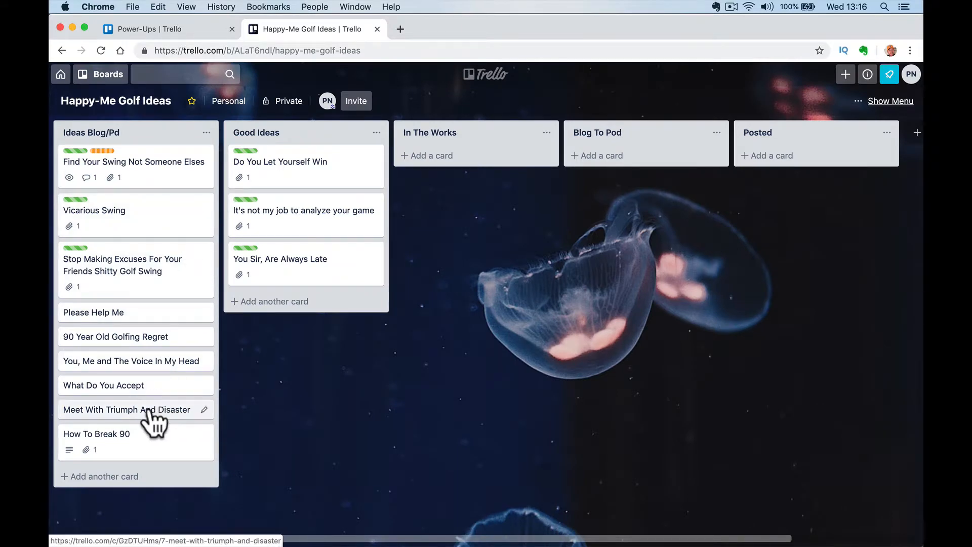
click(158, 409)
click(668, 309)
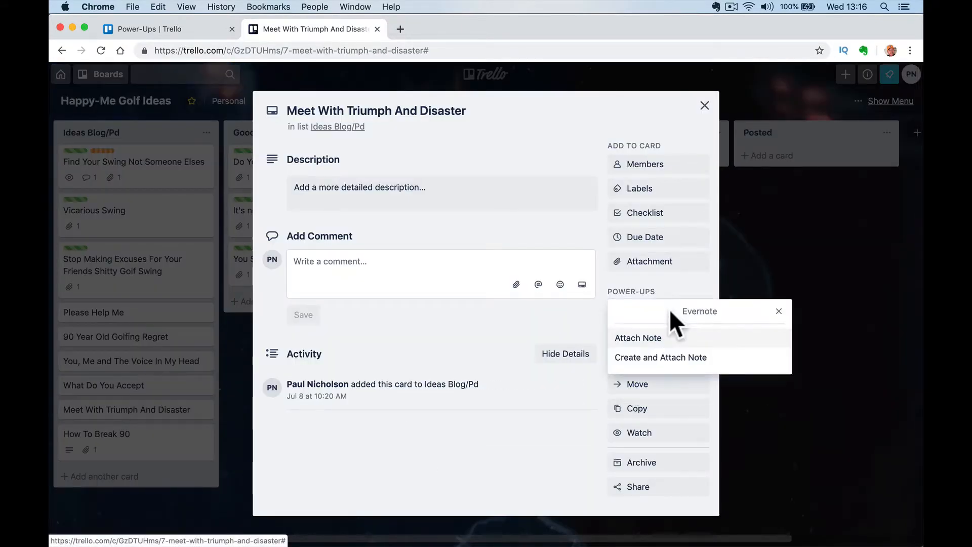
click(653, 338)
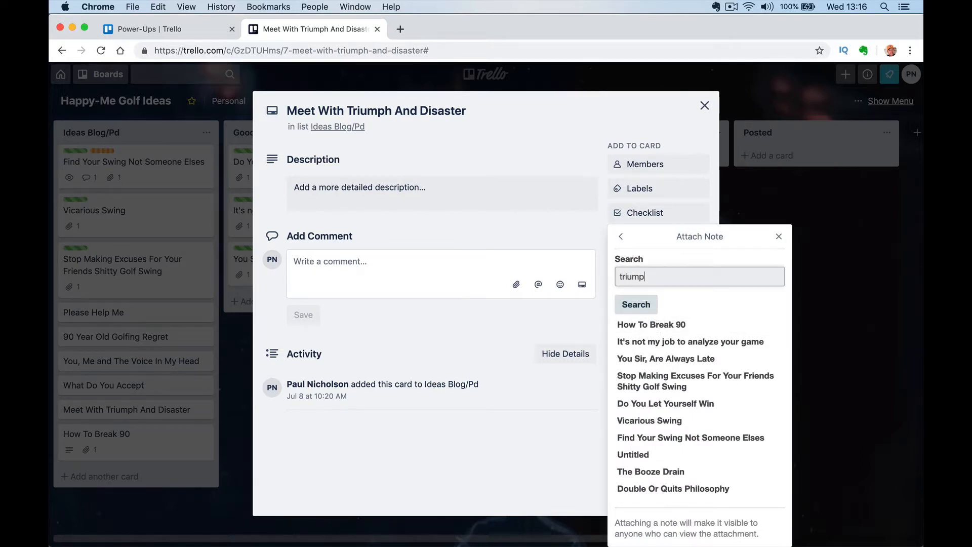
click(654, 308)
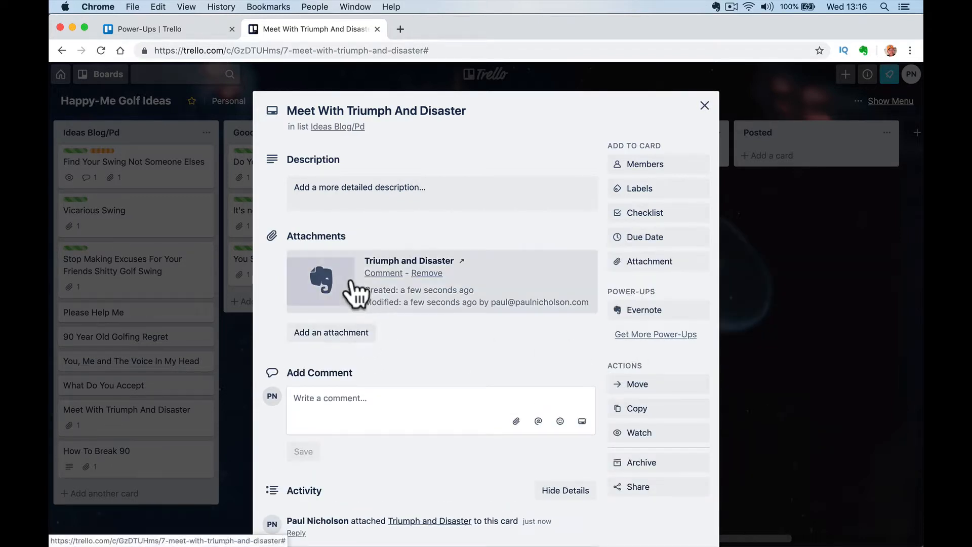
Step: View the attached Triumph and Disaster note in Evernote's web client, and close both Evernote tabs and the Trello card's tab
click(347, 276)
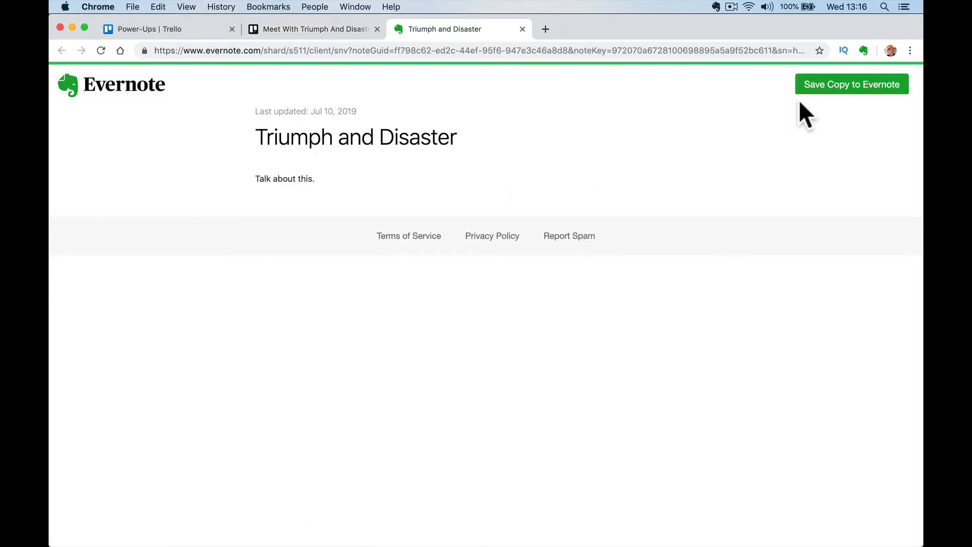
click(840, 85)
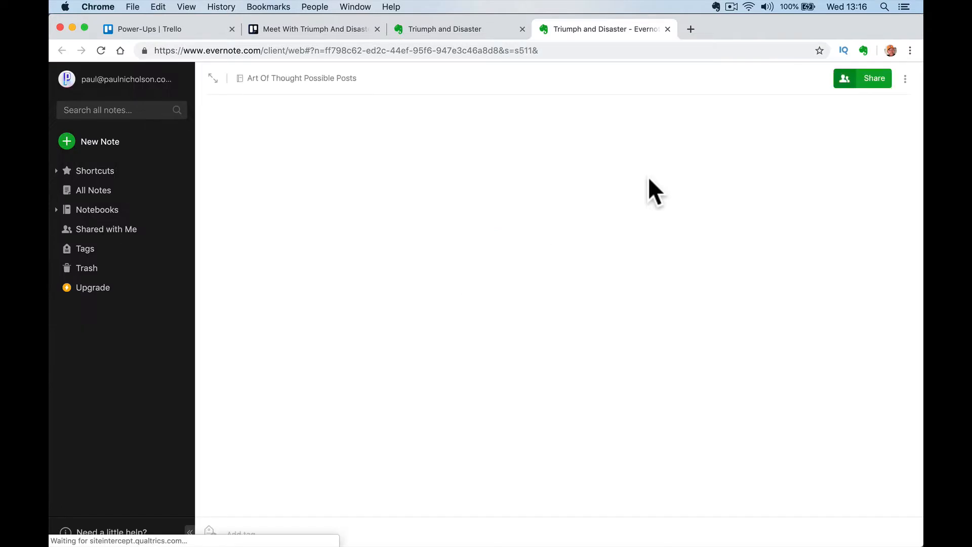
click(522, 29)
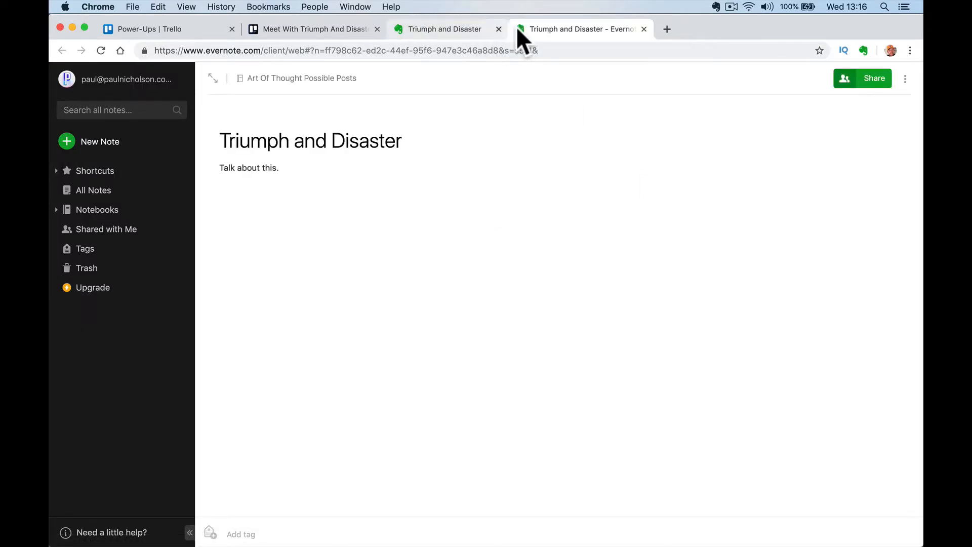
click(521, 28)
click(377, 29)
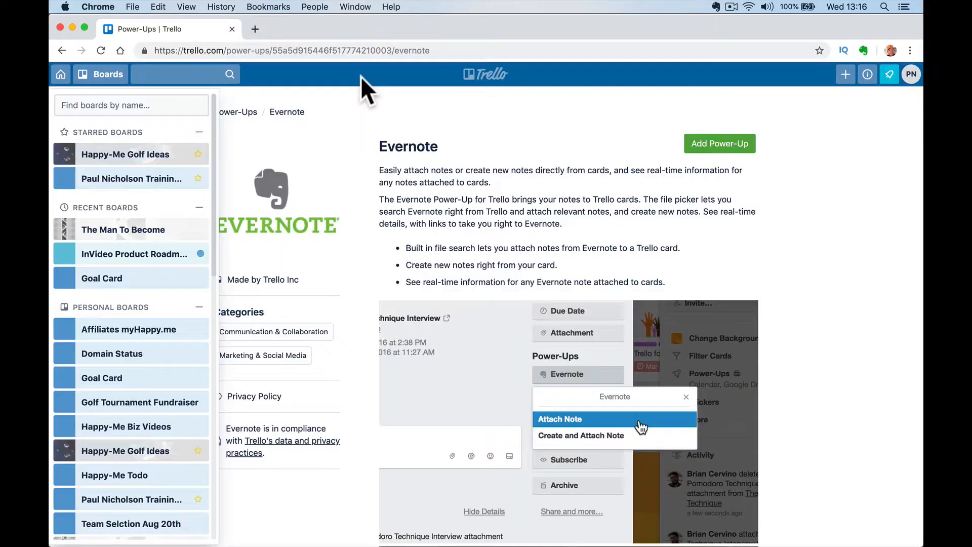
Step: Add the Evernote Power-Up to the Training Videos/Courses board and open that board
click(335, 147)
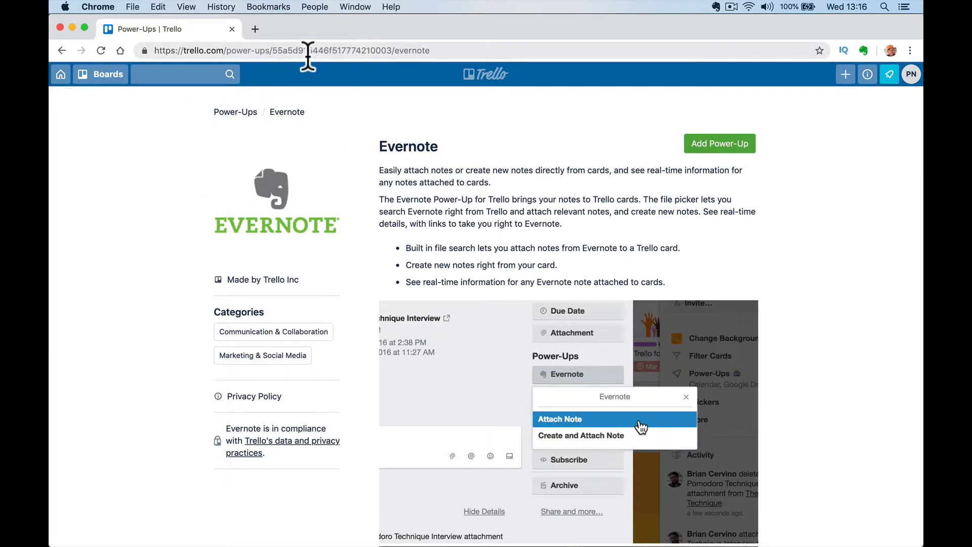
click(276, 51)
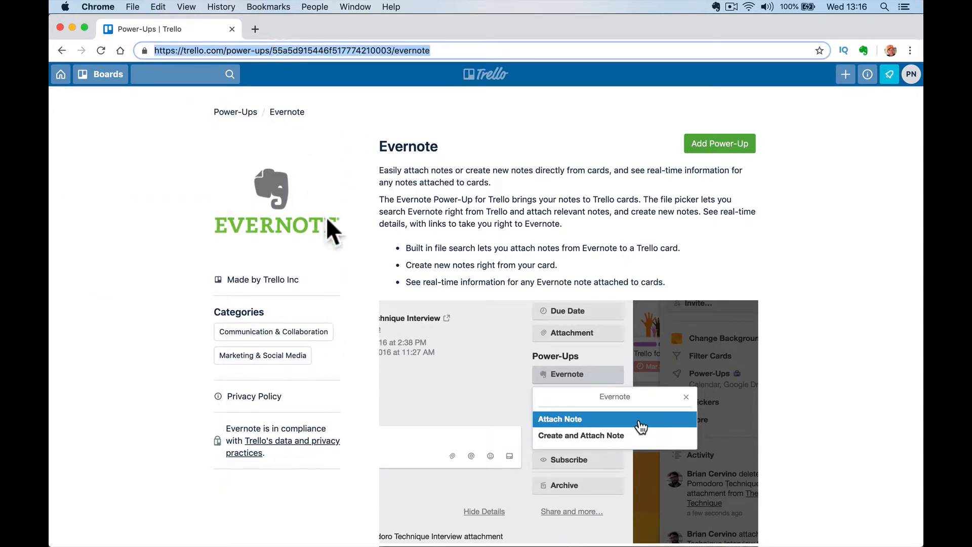
click(739, 147)
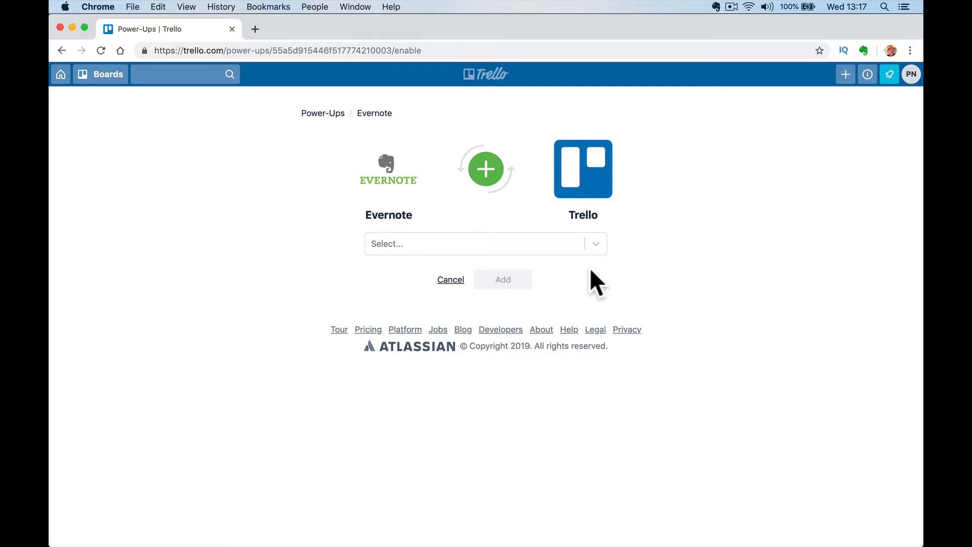
click(583, 244)
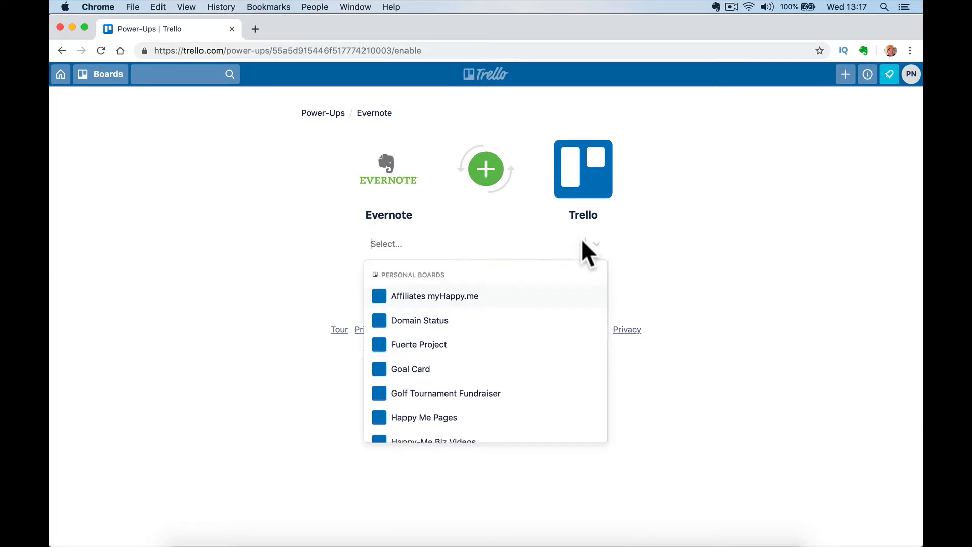
click(477, 247)
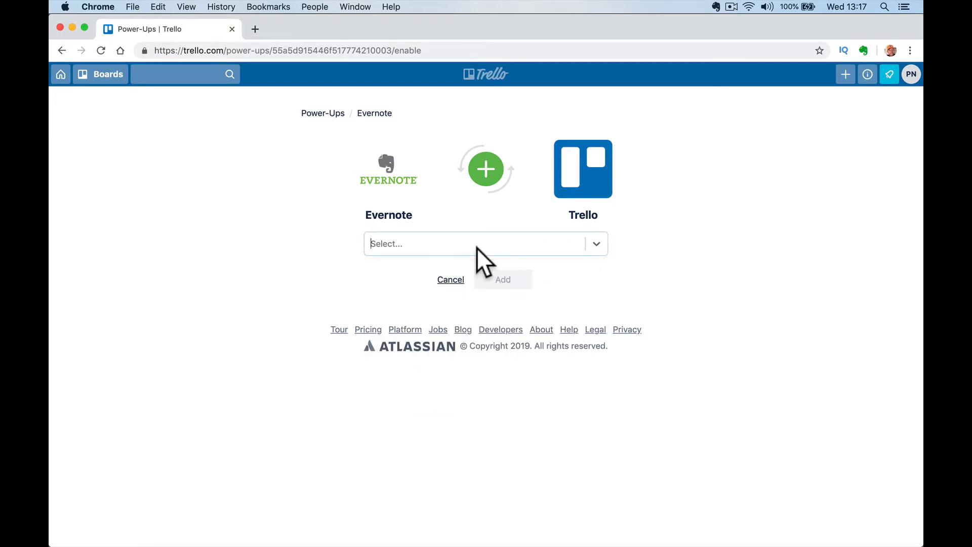
text(tr)
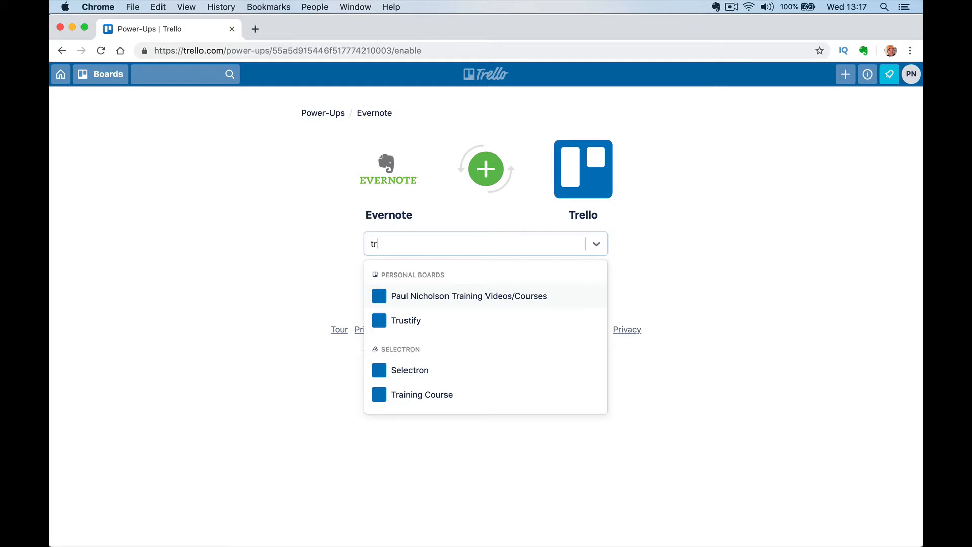
click(464, 299)
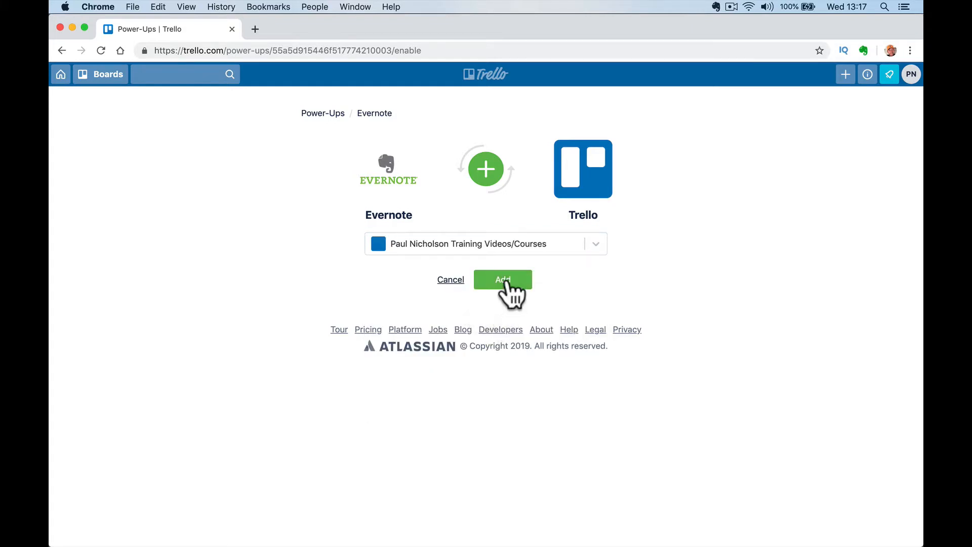
click(506, 282)
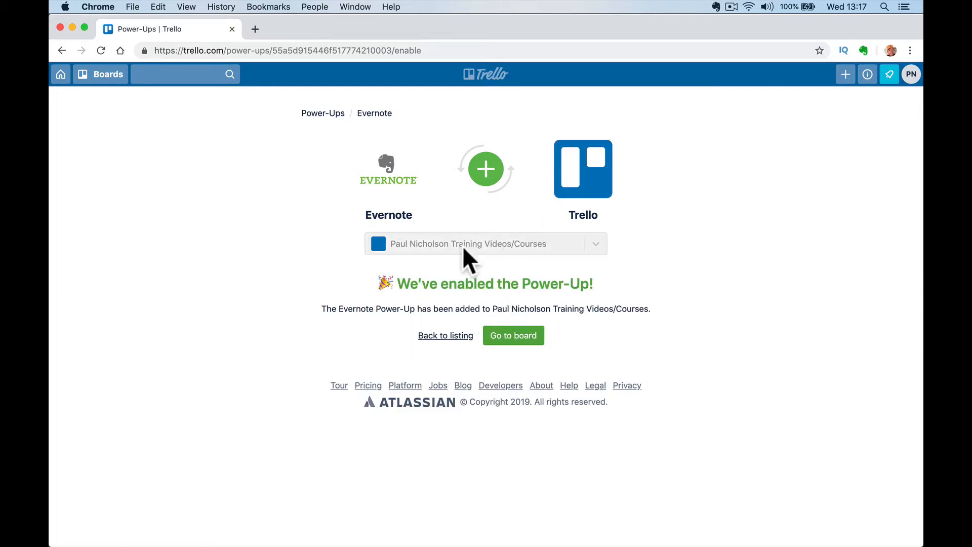
click(513, 337)
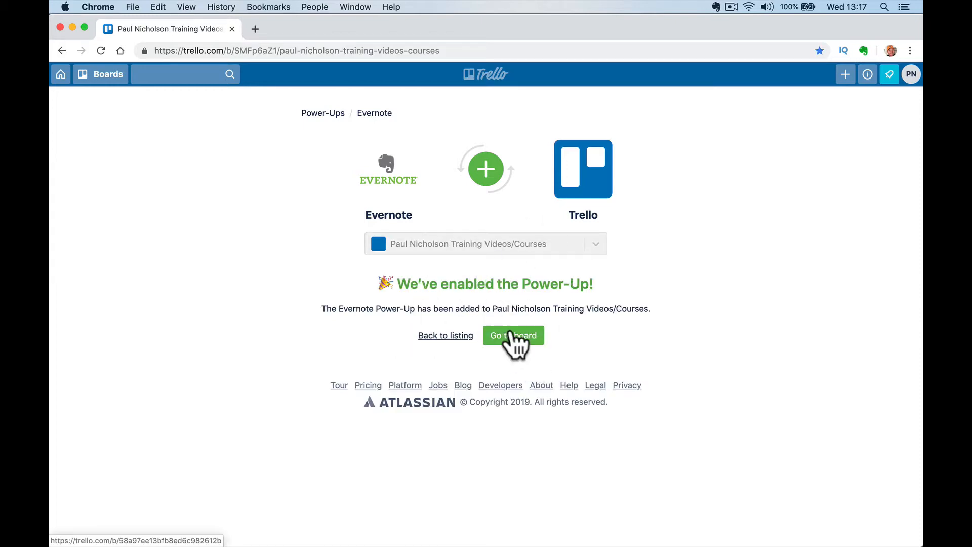
Step: Add a card titled "Trello To Evernote Powerup" to the Today's Wins list
scroll(514, 343, right, 10)
scroll(515, 343, left, 6)
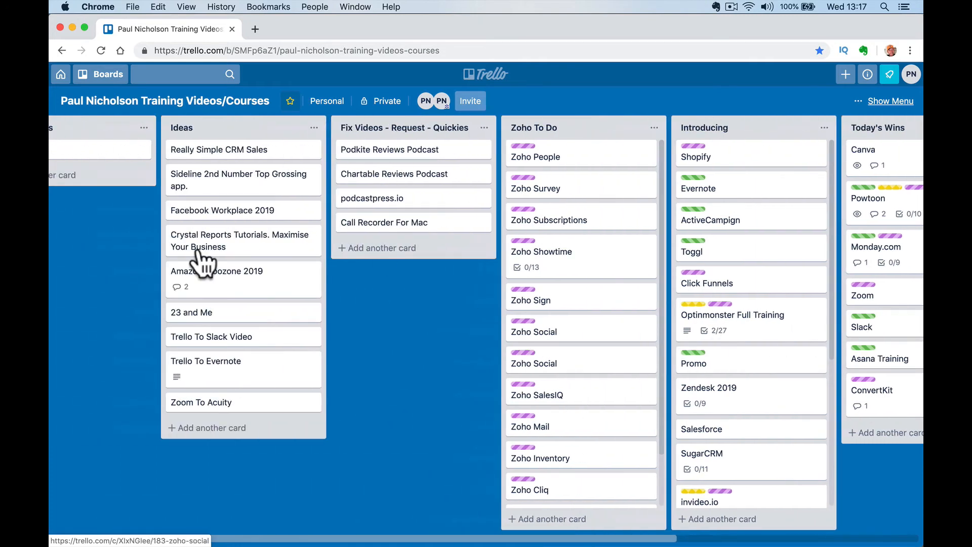
scroll(130, 333, left, 5)
scroll(132, 345, right, 7)
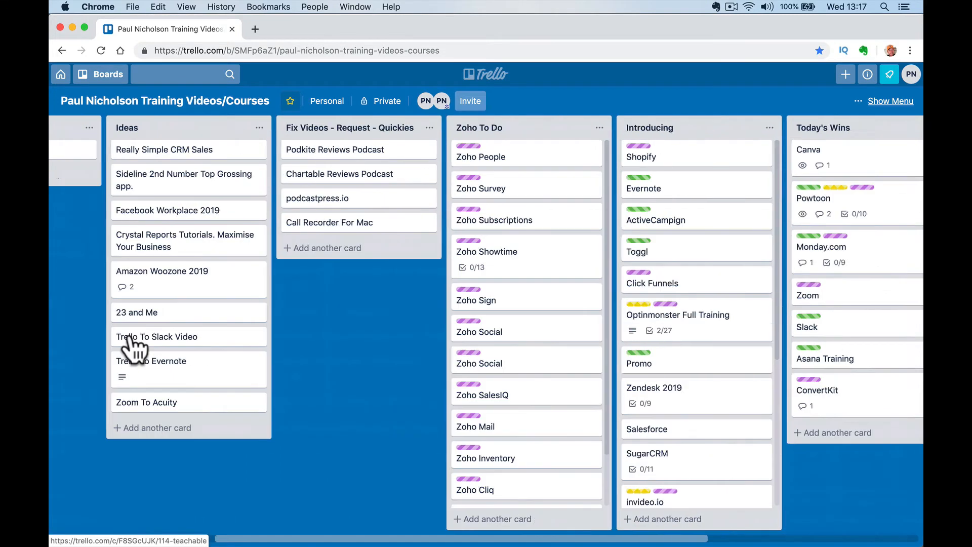
scroll(133, 345, right, 8)
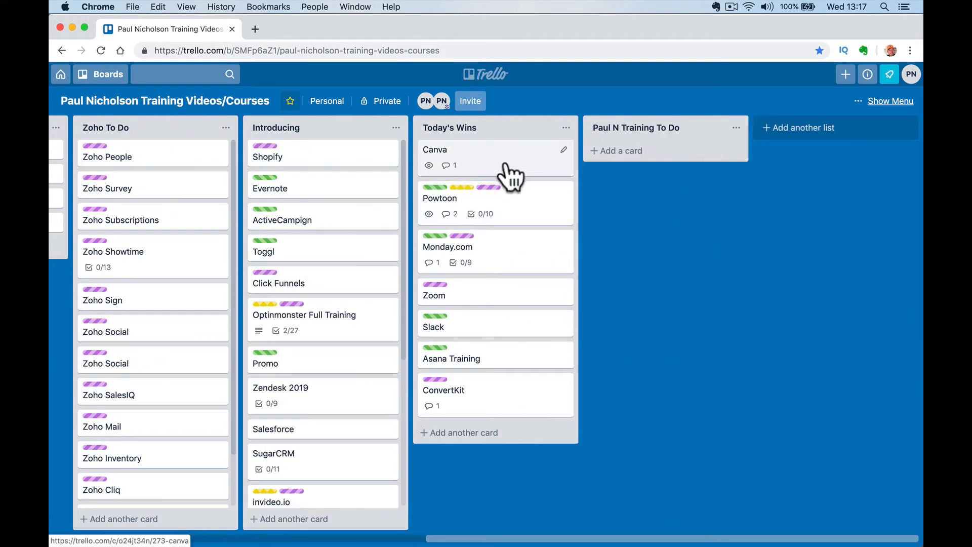
scroll(363, 342, left, 8)
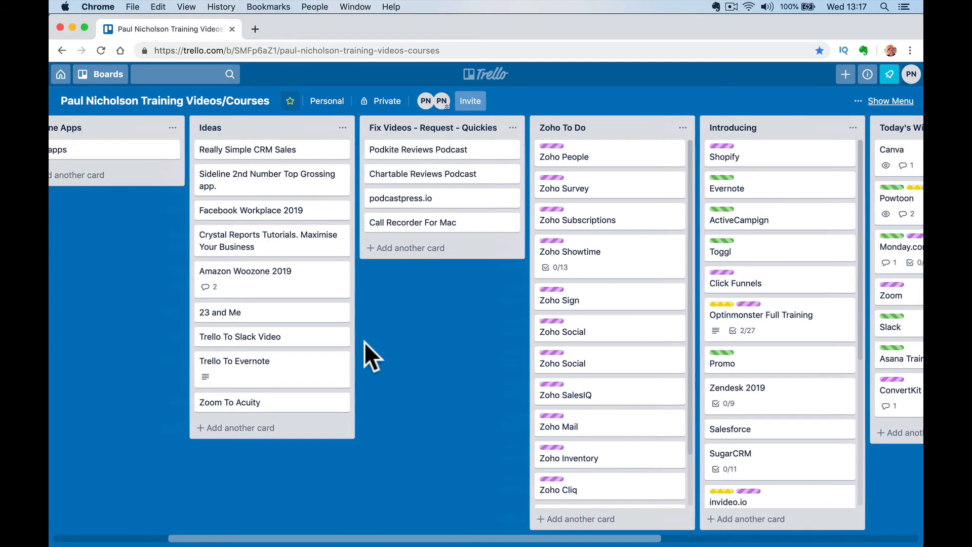
scroll(364, 342, right, 8)
click(434, 436)
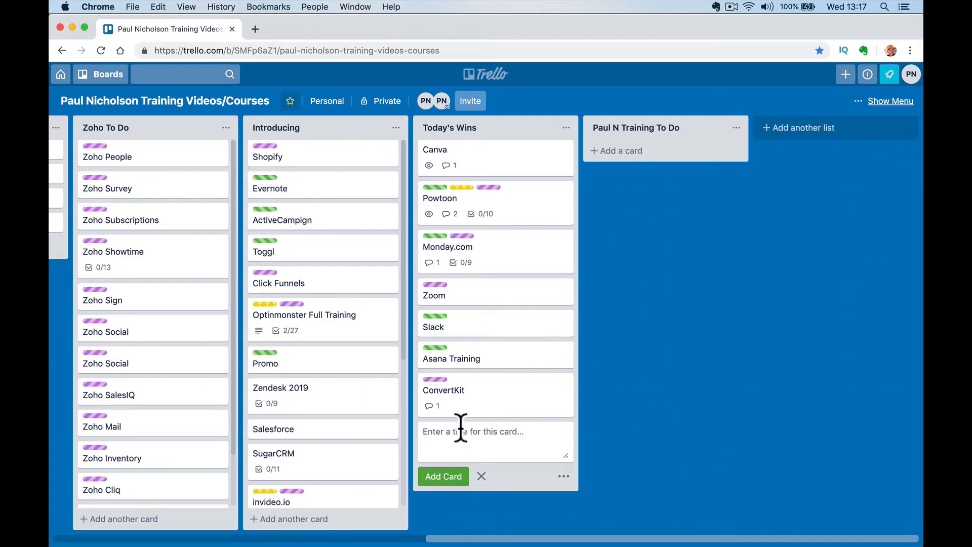
text(Trello To Evernote Powerup)
click(462, 479)
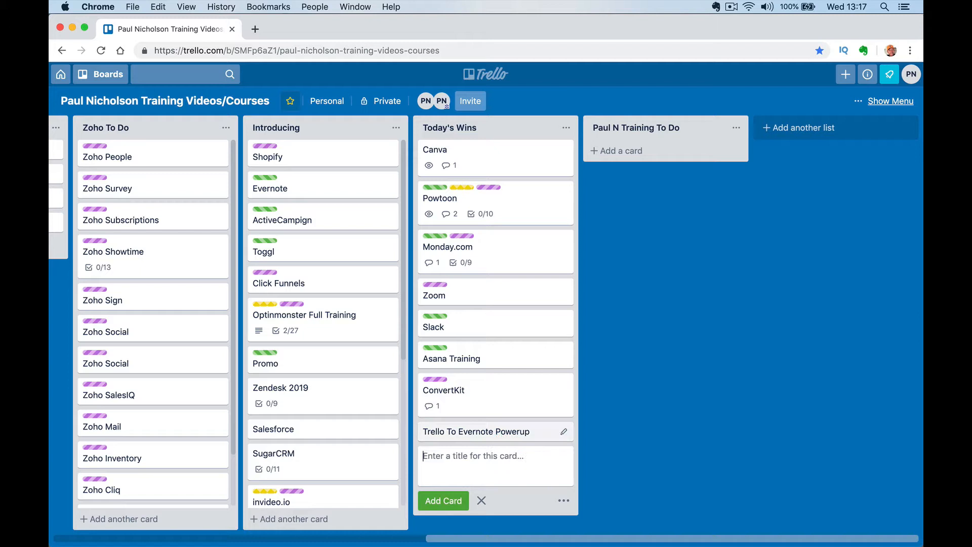
Step: Start creating an Evernote note from the Trello To Evernote Powerup card and re-authorize the Trello Evernote Integration for 1 year
click(505, 433)
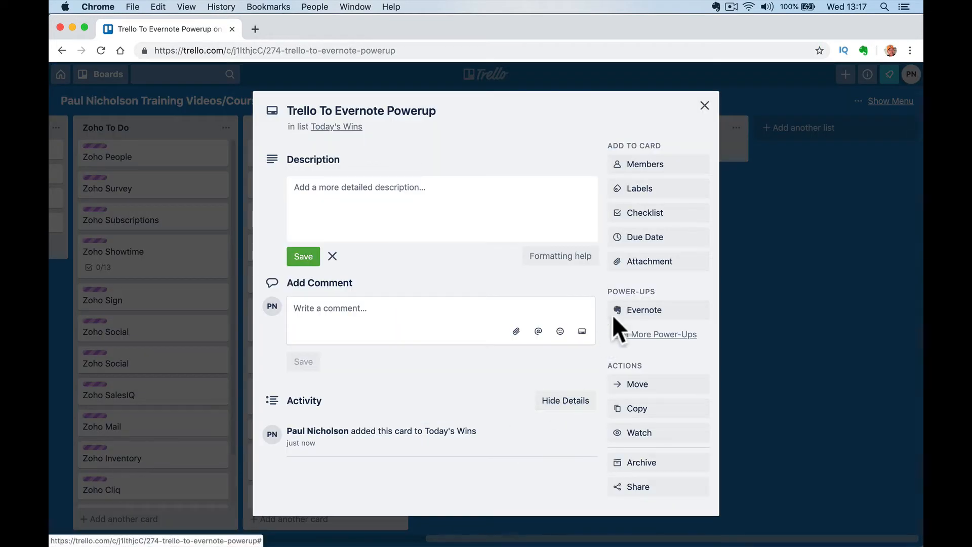
click(642, 311)
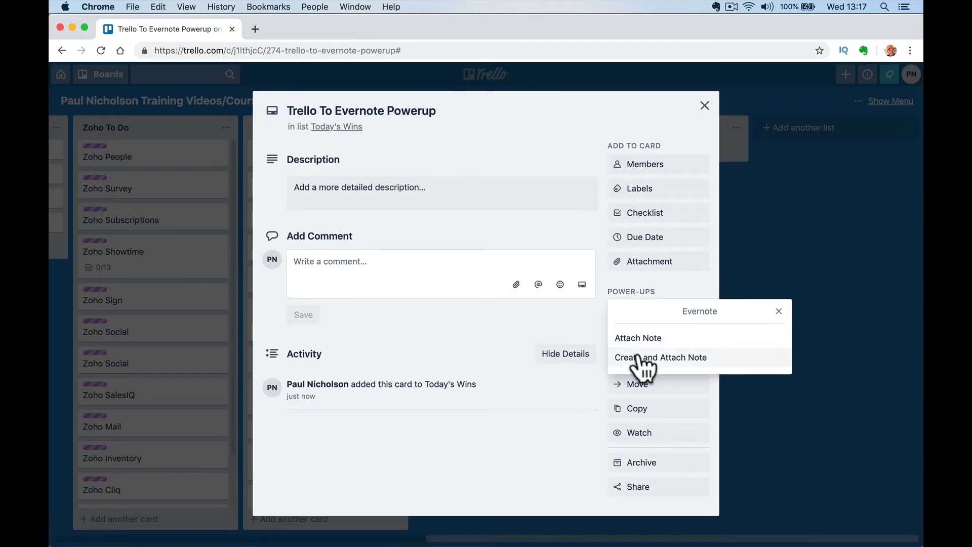
click(639, 357)
click(630, 366)
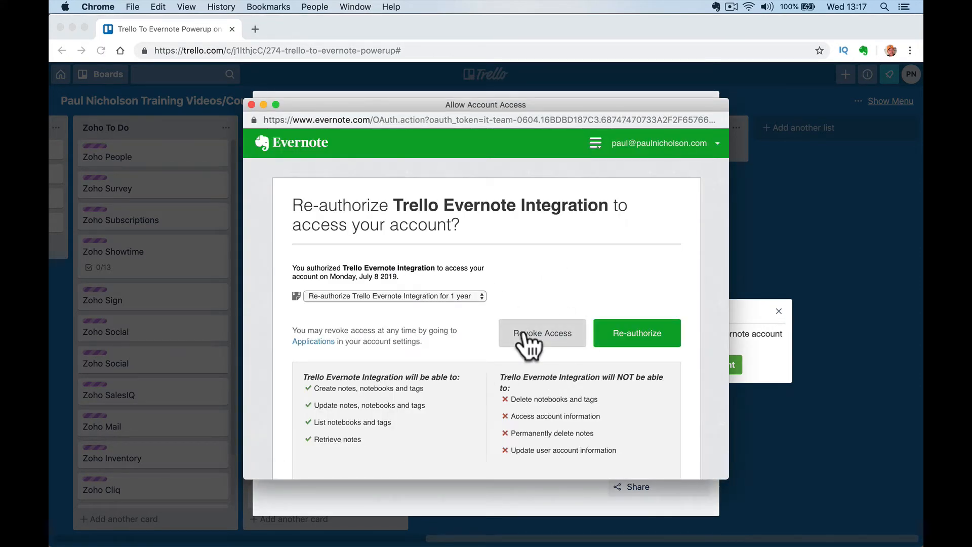
click(634, 334)
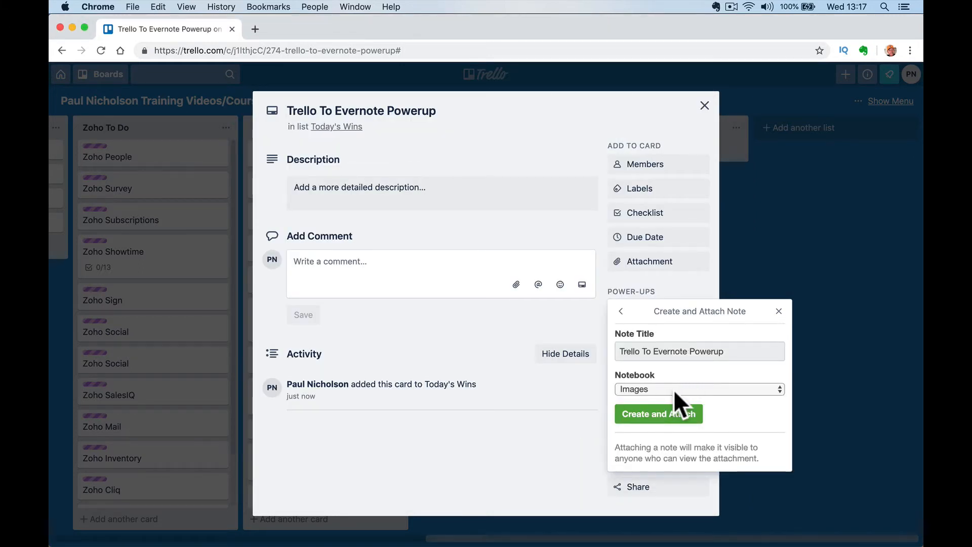
Step: Create and attach the Trello To Evernote Powerup note in the Golf Diary notebook, and close the card
click(673, 389)
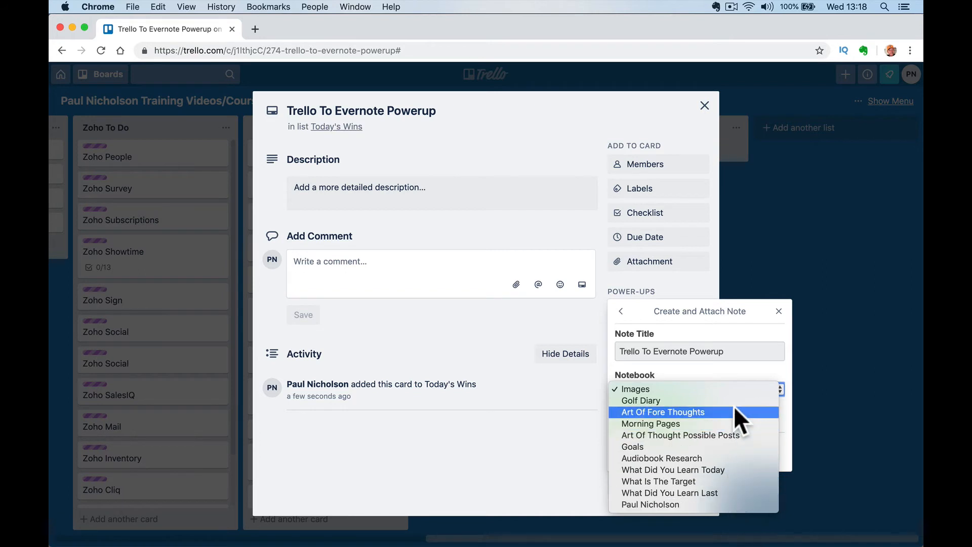
click(704, 399)
click(681, 420)
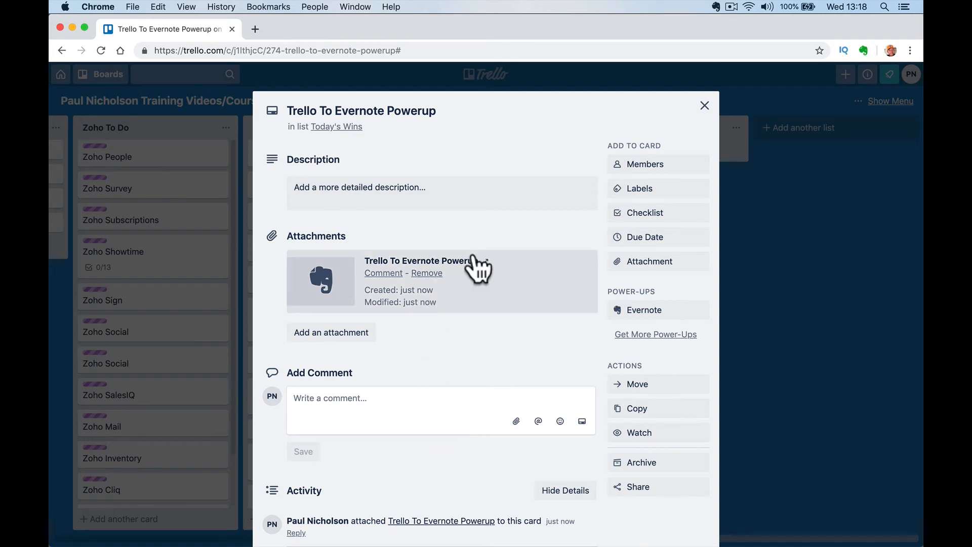
click(705, 105)
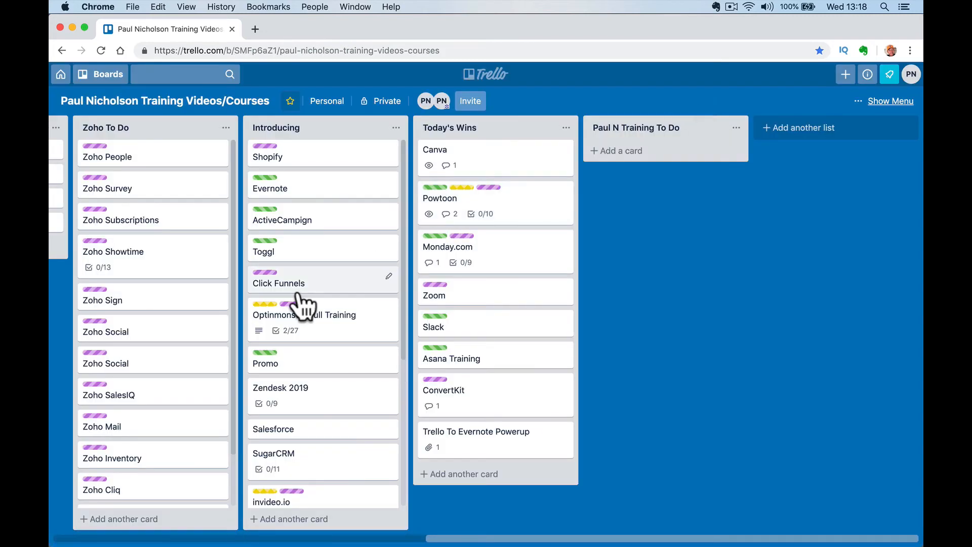
Step: Archive the Trello To Evernote Powerup card and open the Happy-Me Golf Ideas board
click(563, 430)
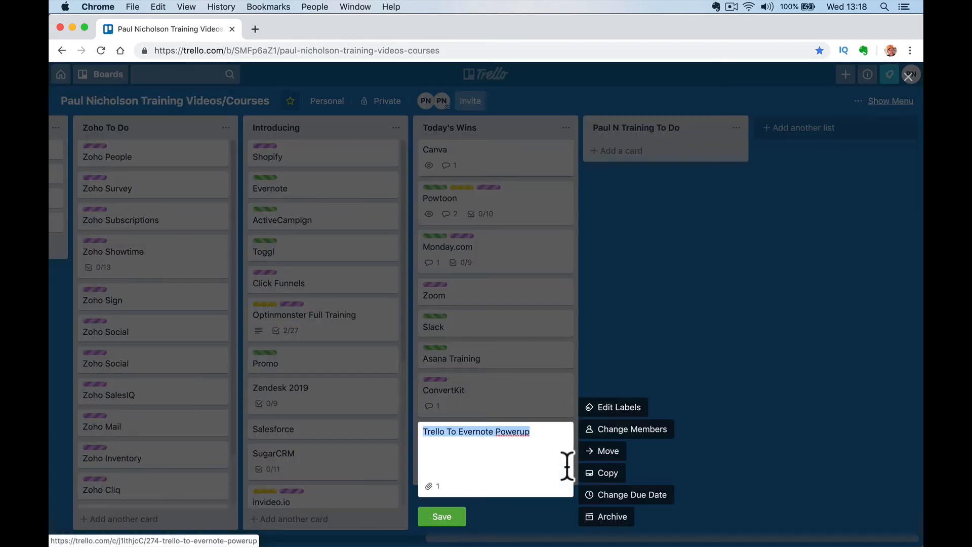
click(609, 517)
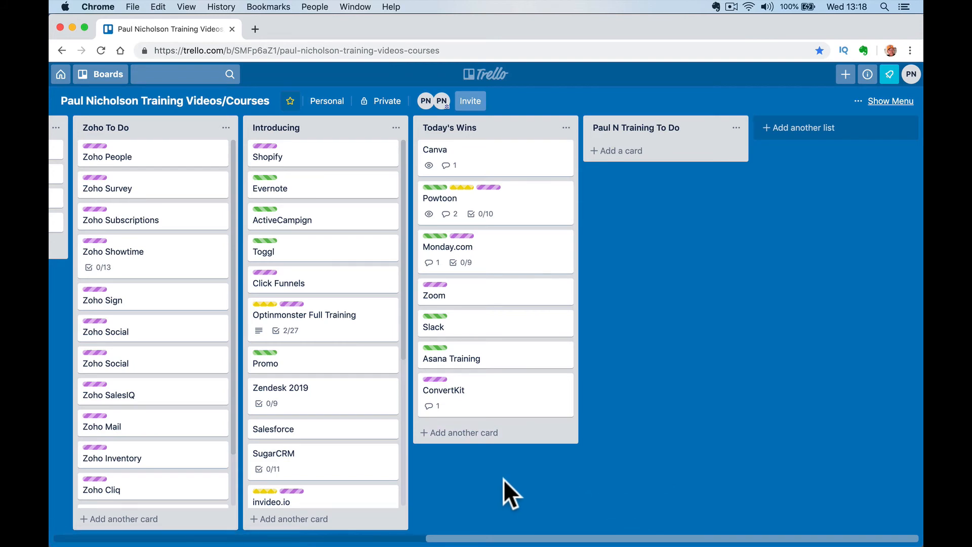
click(95, 77)
click(102, 156)
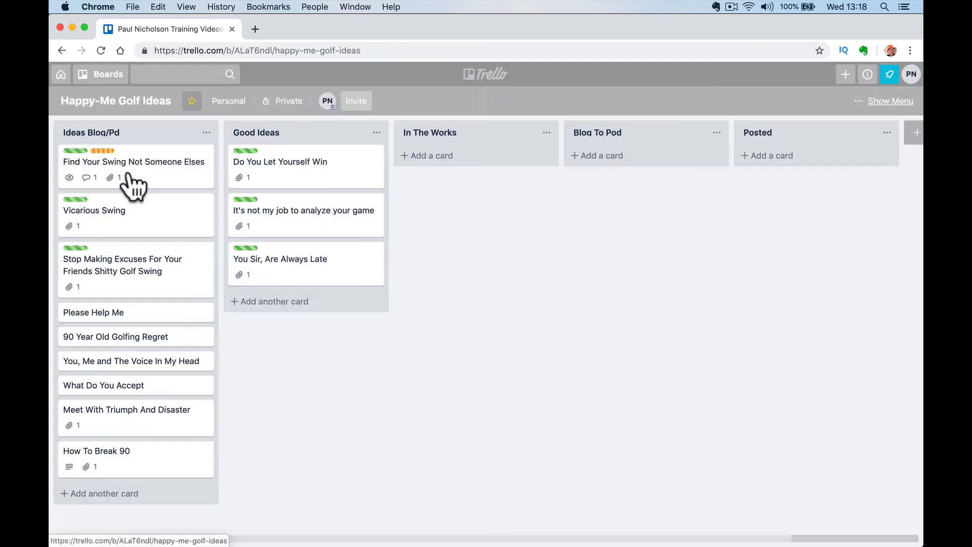